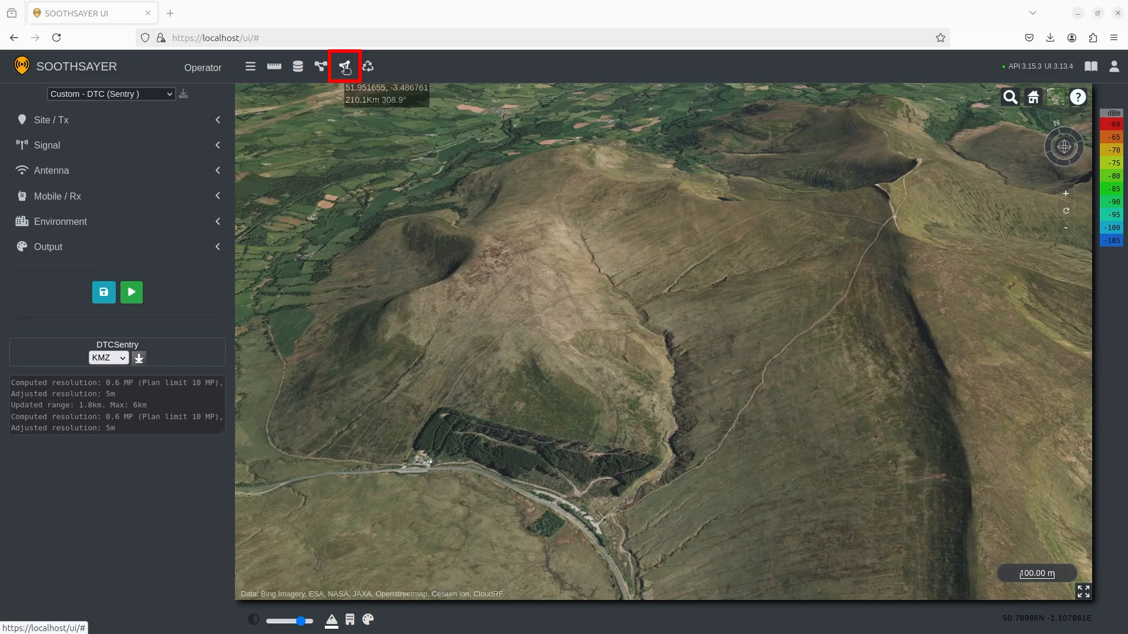
Launch the MANET mesh tool, dismiss the low signal-to-noise warning, and zoom into the valley.
left_click(345, 68)
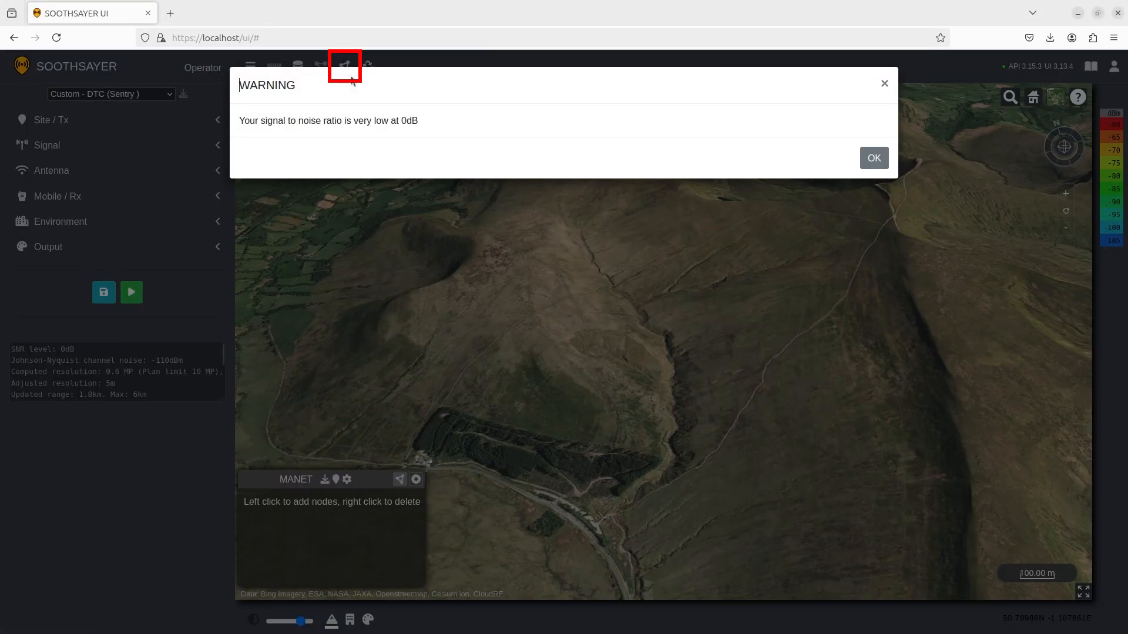
left_click(867, 158)
scroll(611, 534, "up", 5)
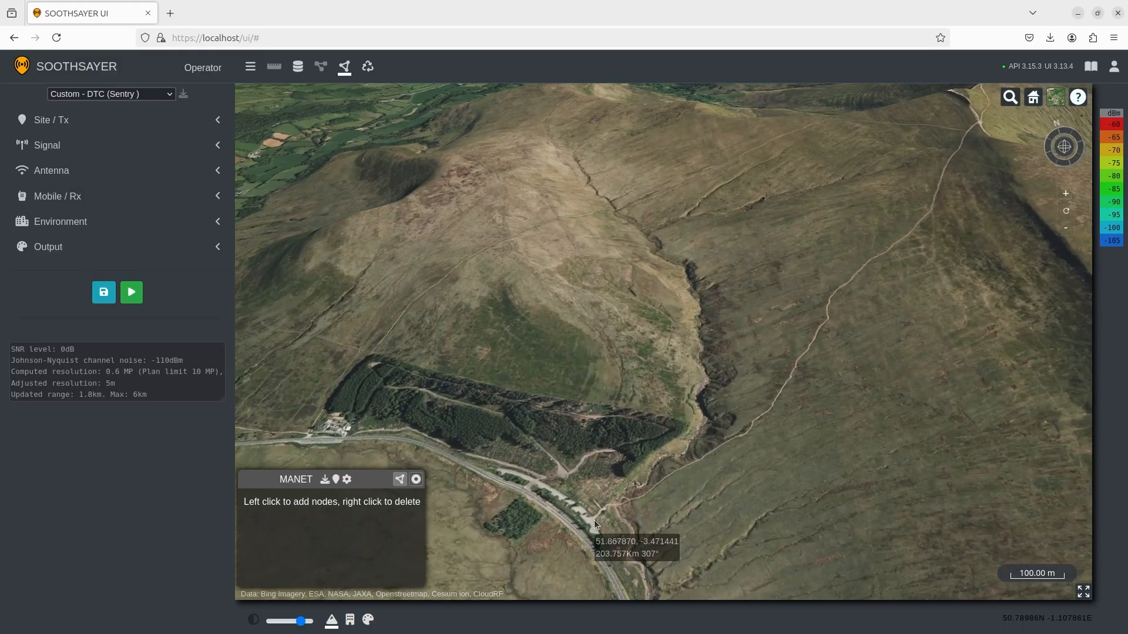
Place MANET nodes by the road, up the valley and on the left hillside, running coverage.
left_click(592, 519)
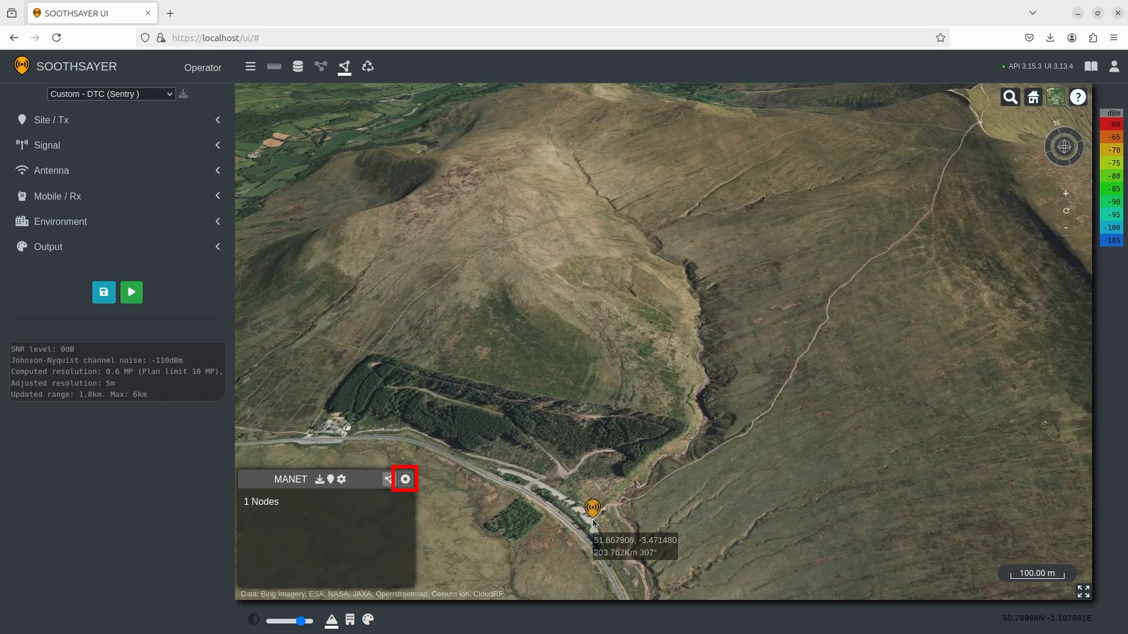
left_click(411, 481)
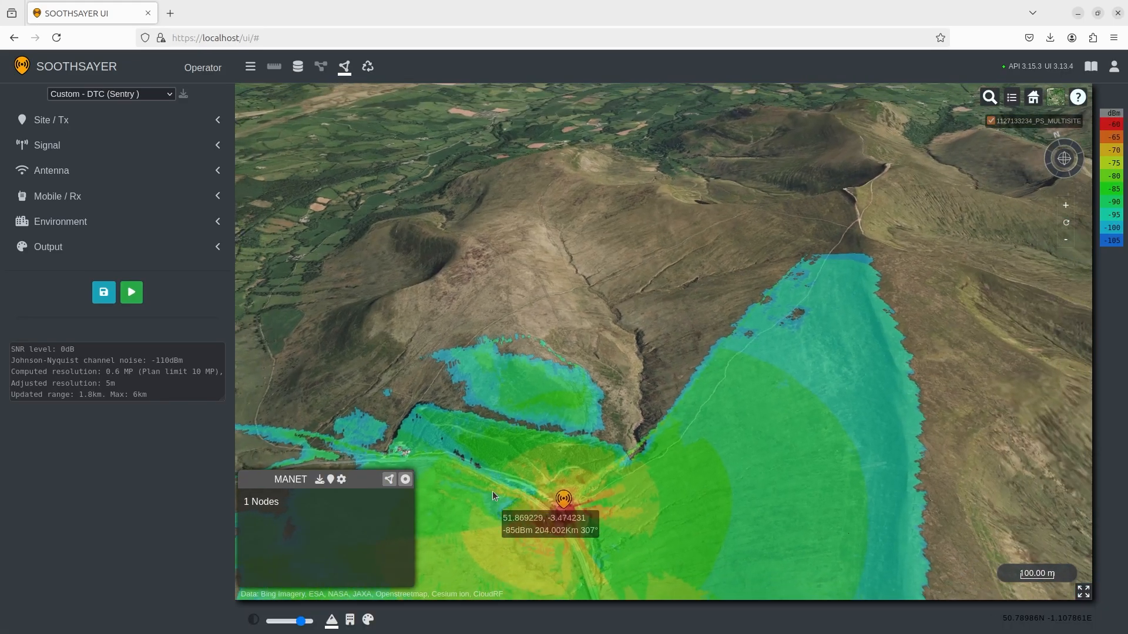
left_click(760, 333)
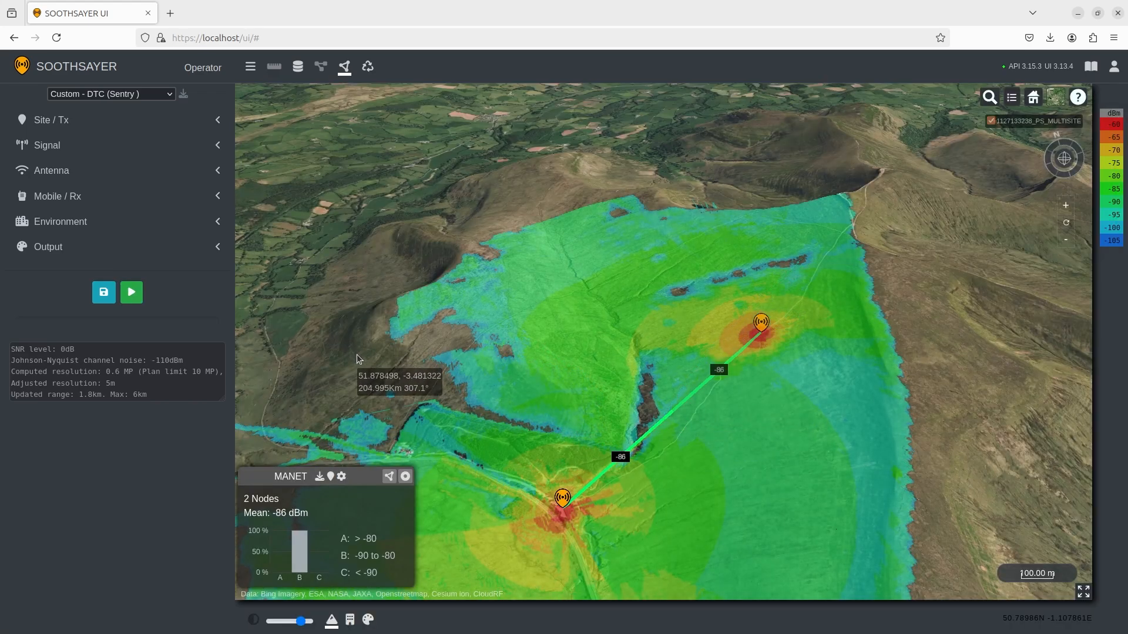
left_click(510, 316)
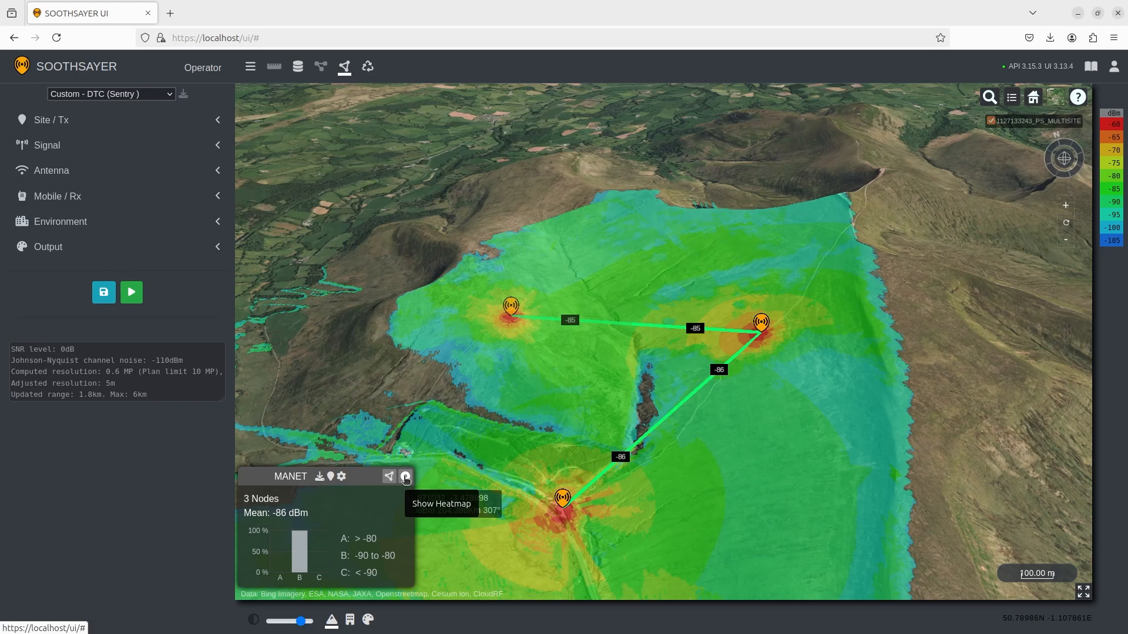
Turn off the heatmap, drag the left node higher up the mountain, and select the top node.
left_click(406, 477)
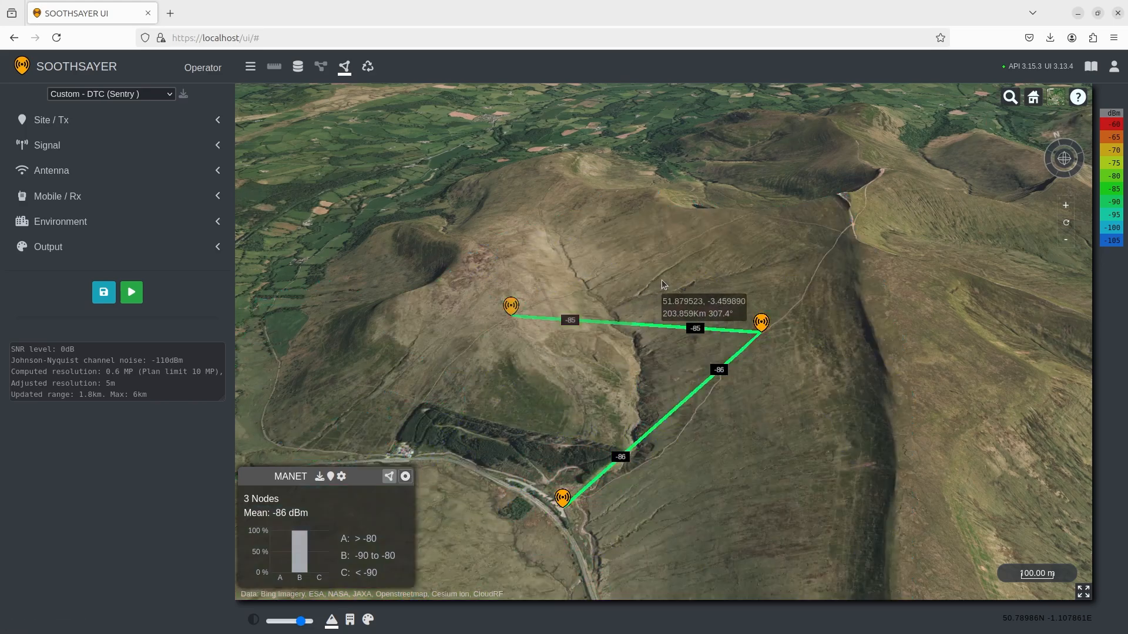
left_click_drag(662, 280, 694, 284)
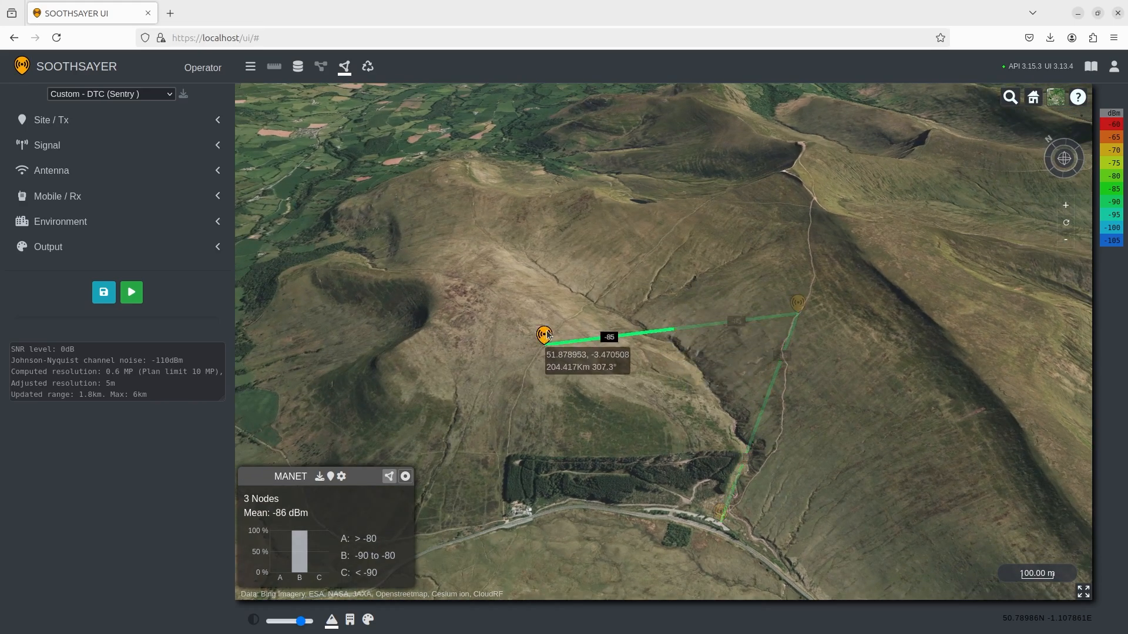
left_click_drag(548, 336, 681, 213)
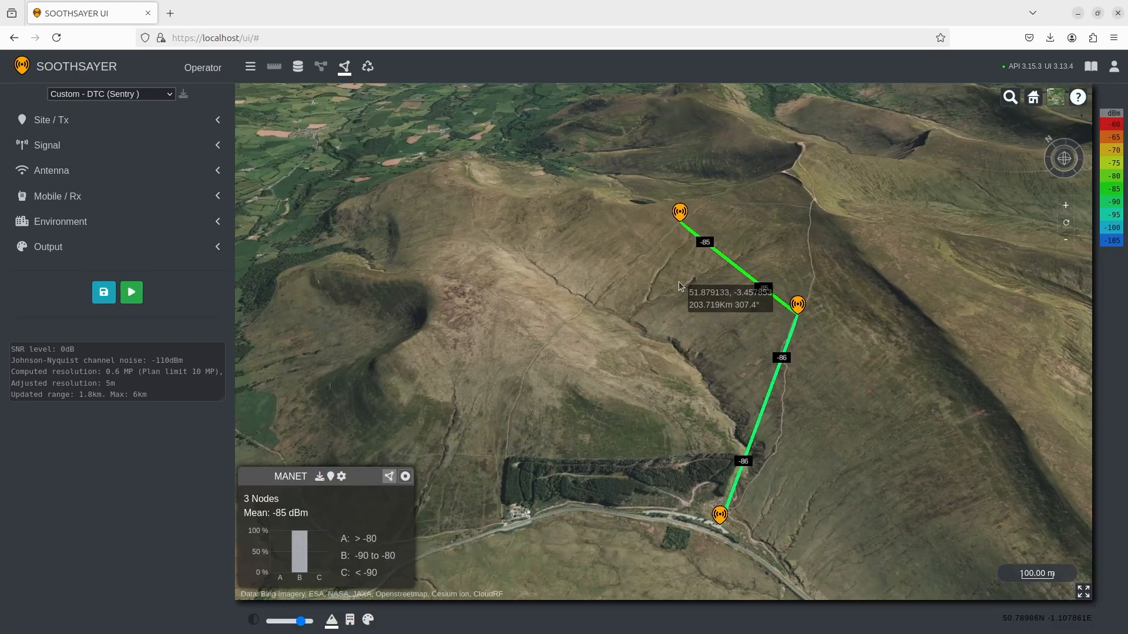
left_click_drag(679, 286, 652, 357)
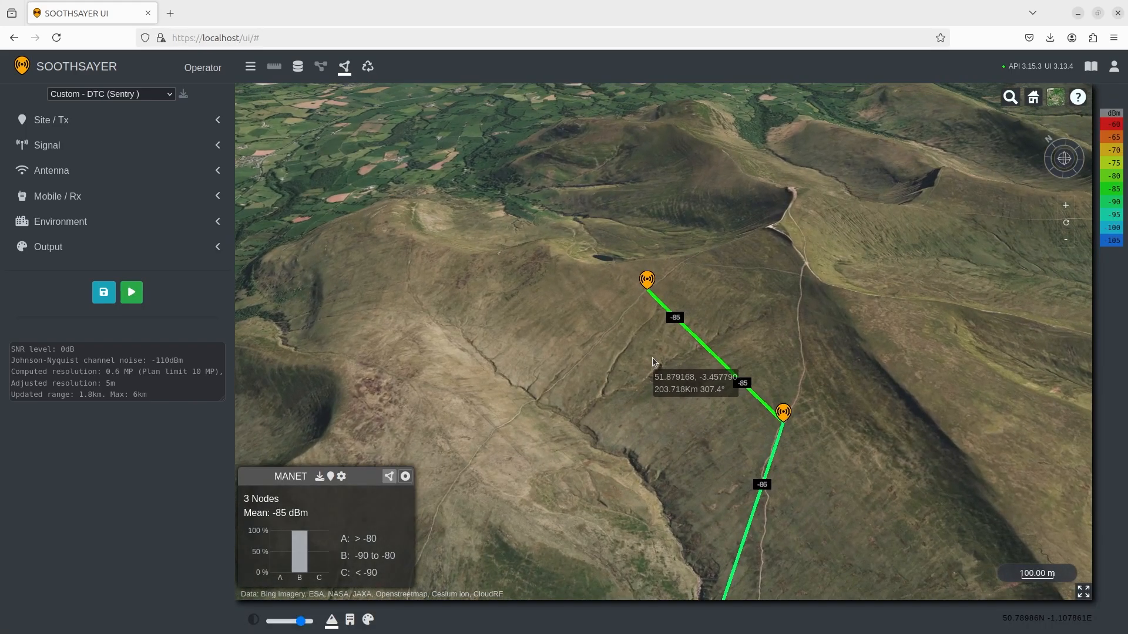
left_click(646, 281)
Drop the top node from the active mesh and add a new node on the ridge top.
left_click(679, 301)
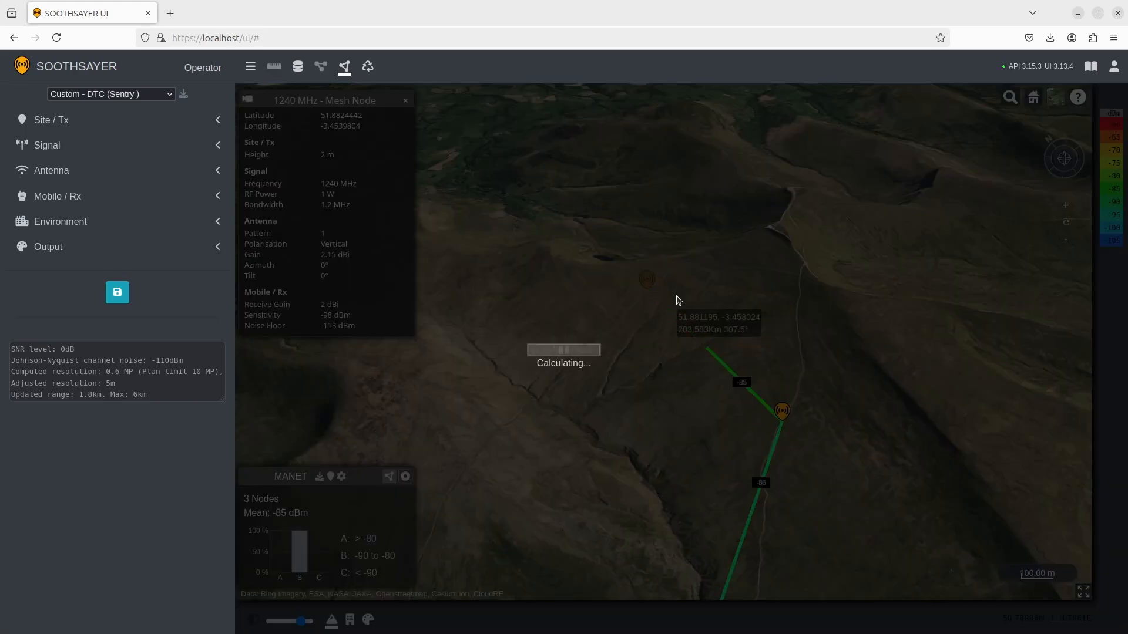
left_click(772, 231)
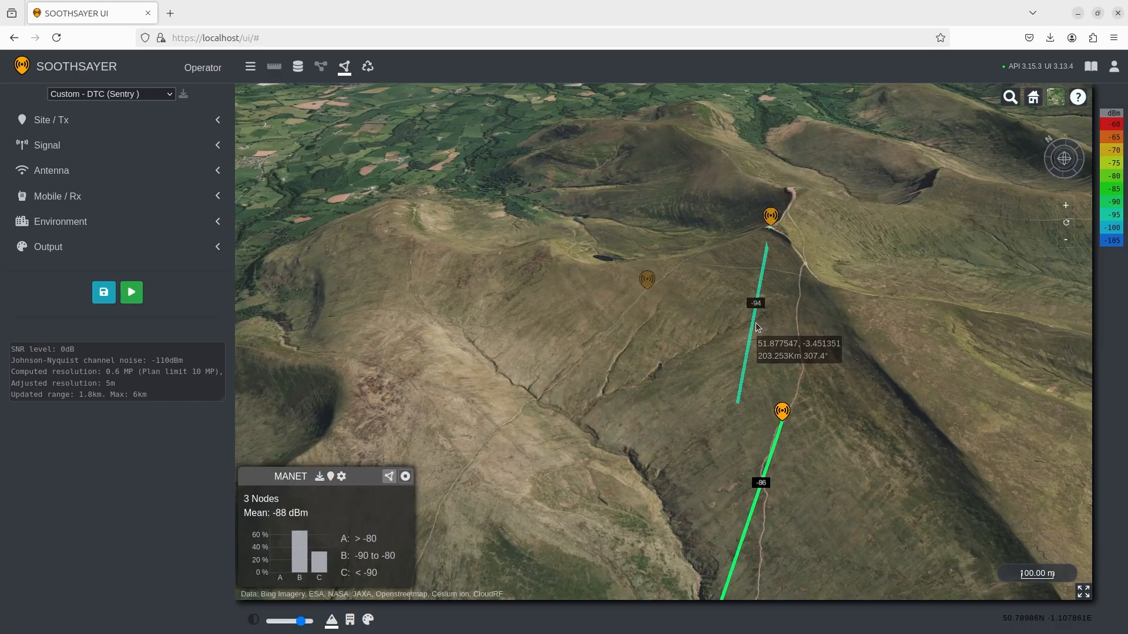
left_click_drag(695, 361, 689, 286)
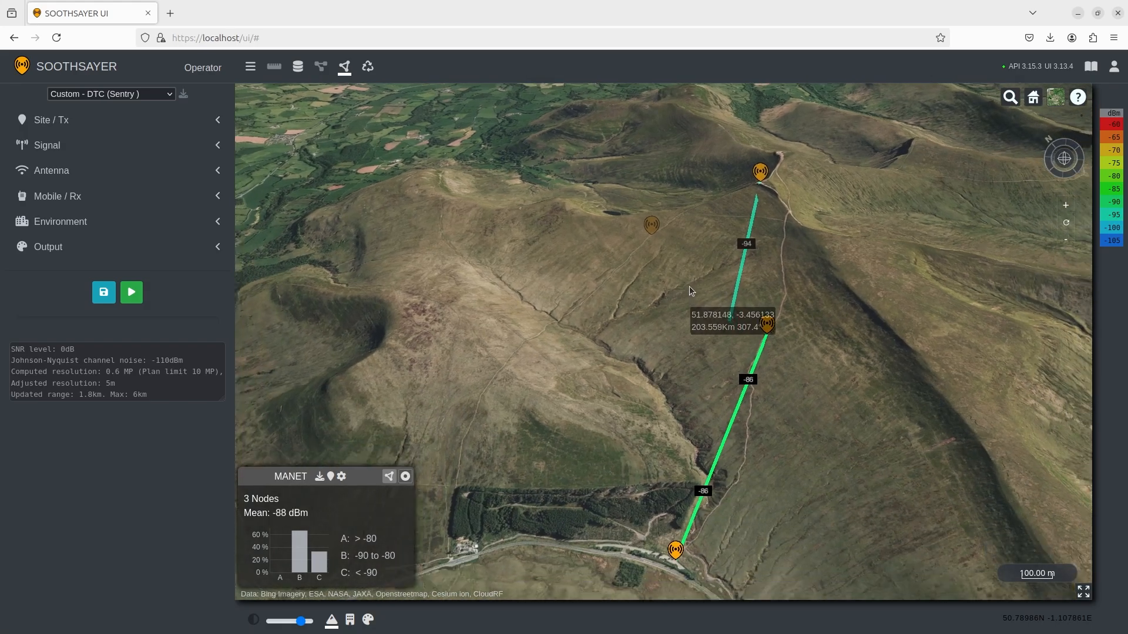
left_click_drag(782, 385, 761, 390)
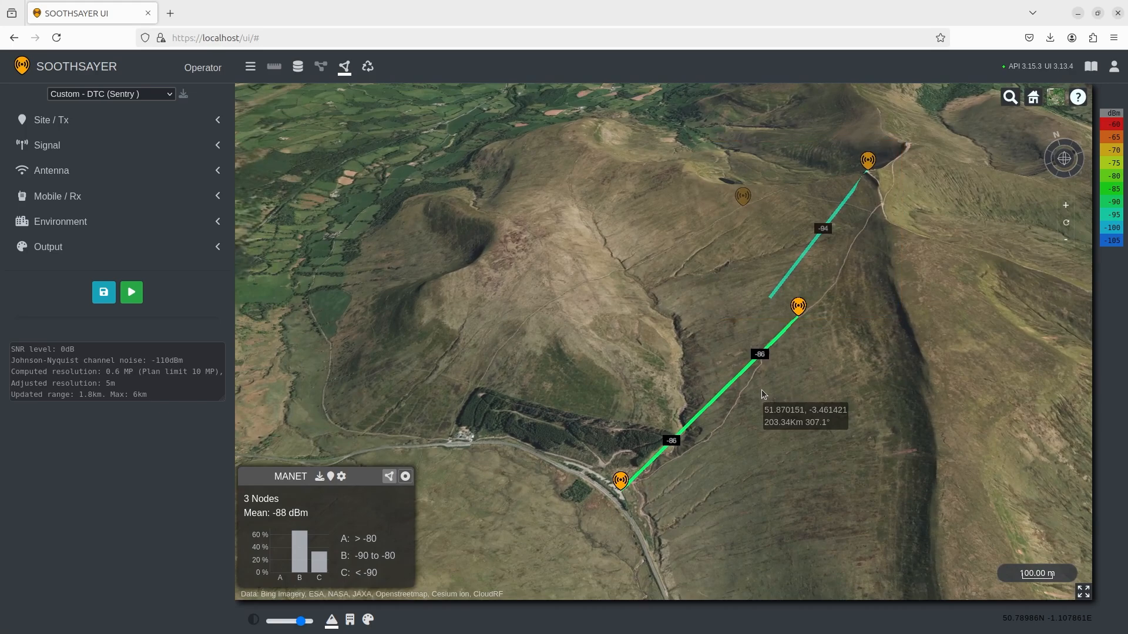
Delete the roadside node, then set site height to 5 m and RF power to 10 W.
right_click(622, 481)
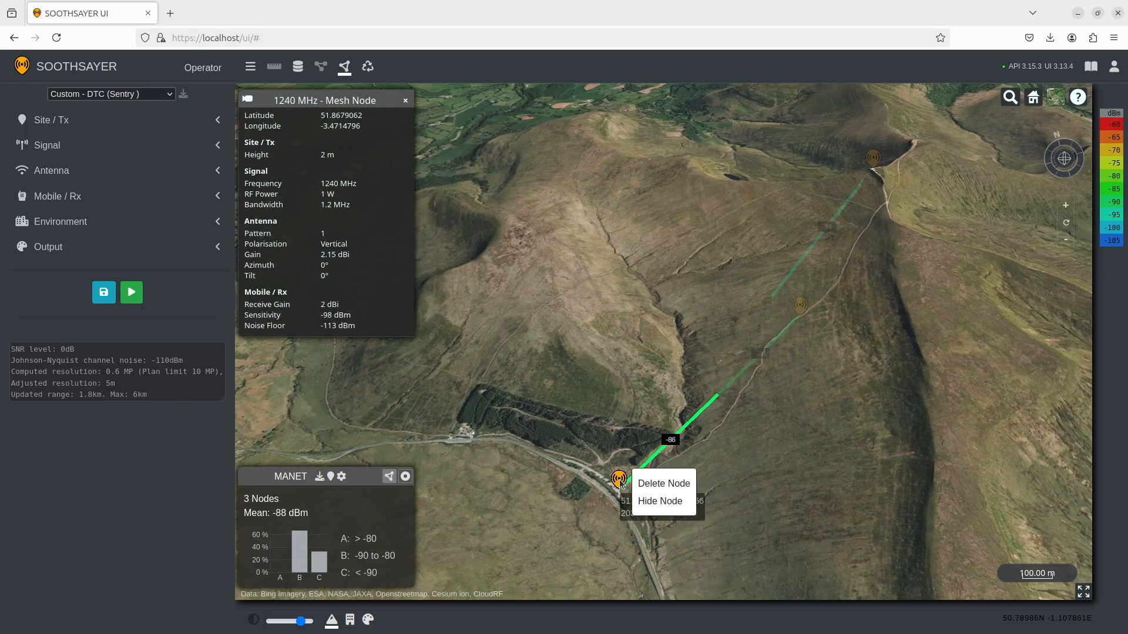
left_click(656, 483)
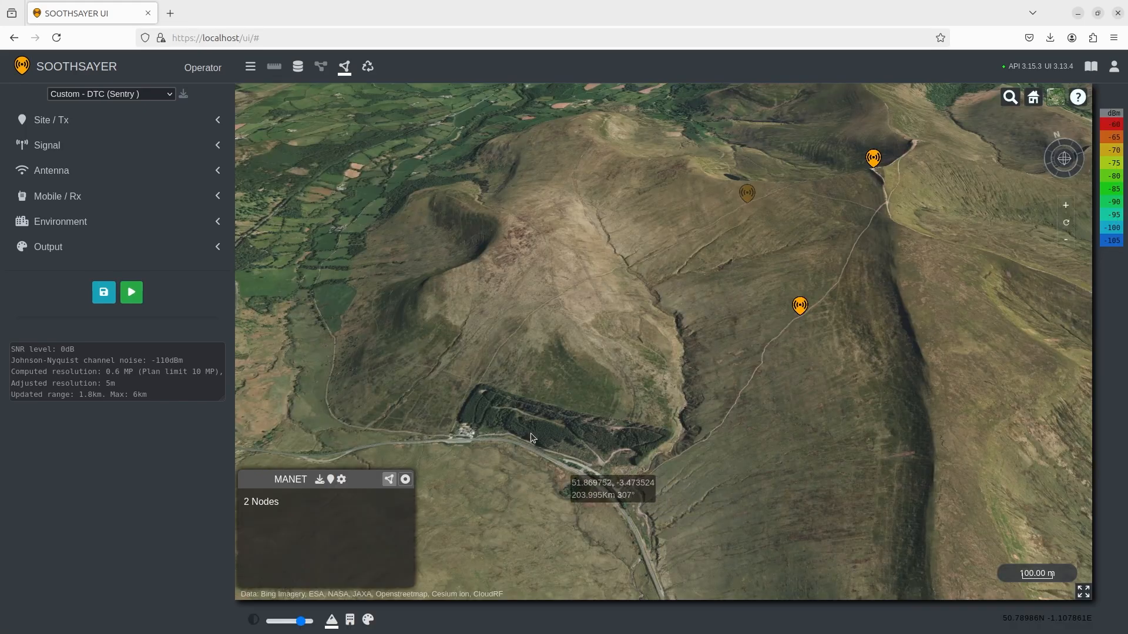
left_click(135, 124)
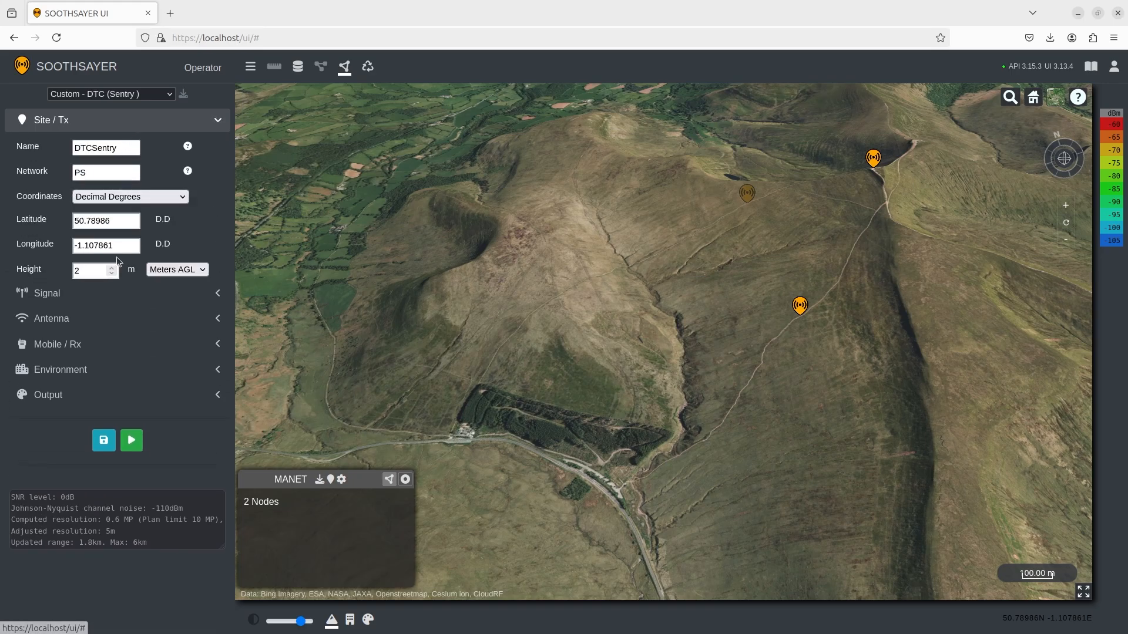
left_click(111, 267)
left_click(111, 267)
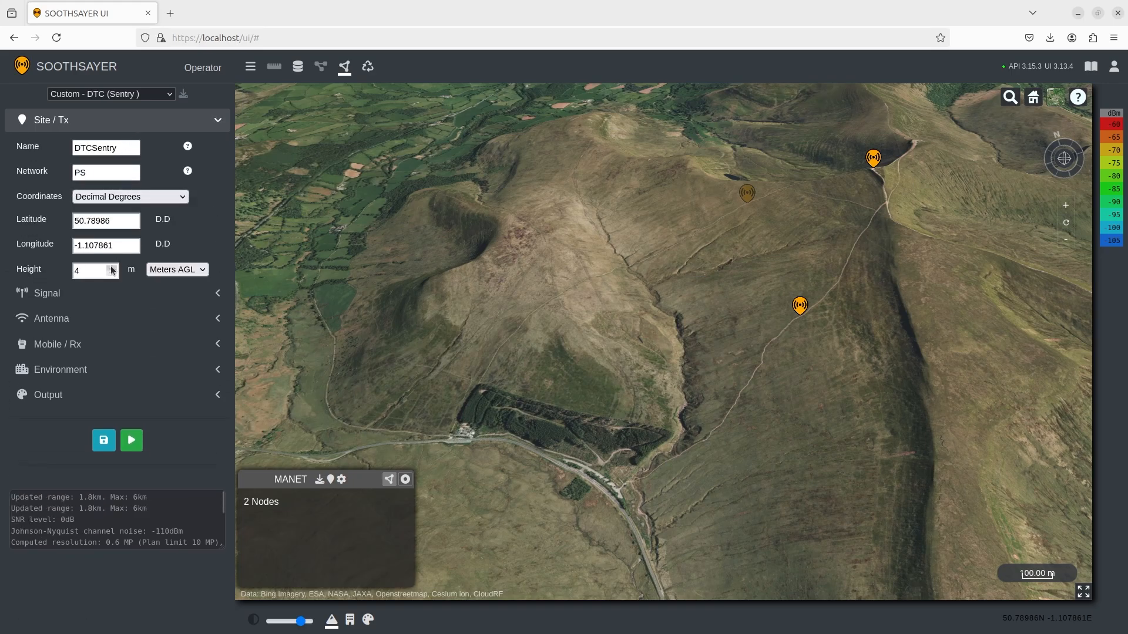
left_click(122, 291)
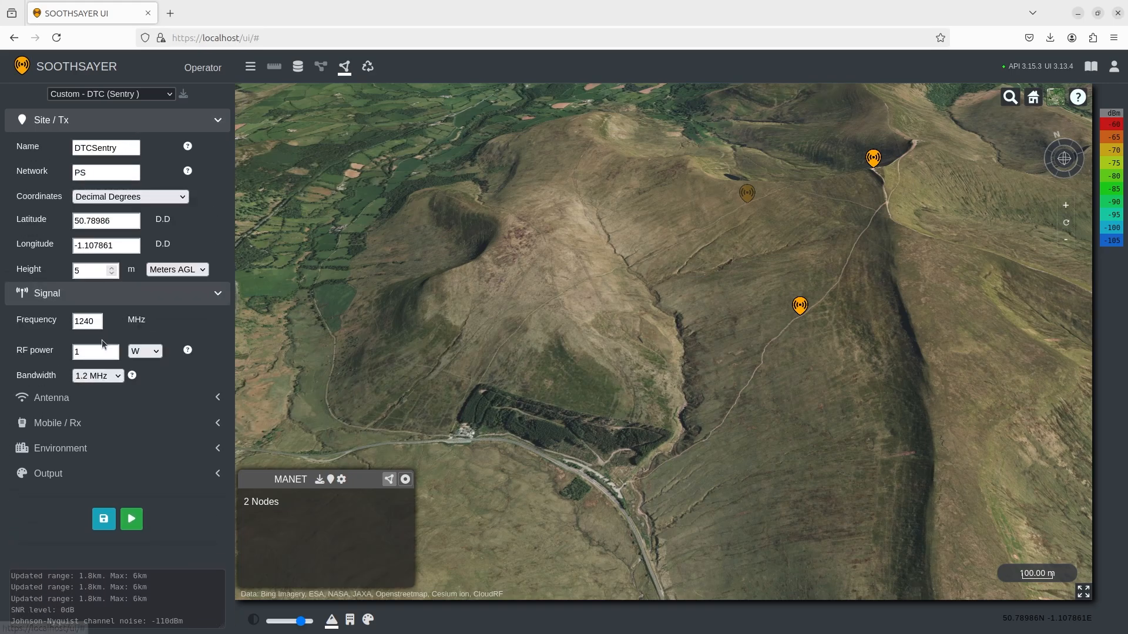
left_click(96, 351)
type("0")
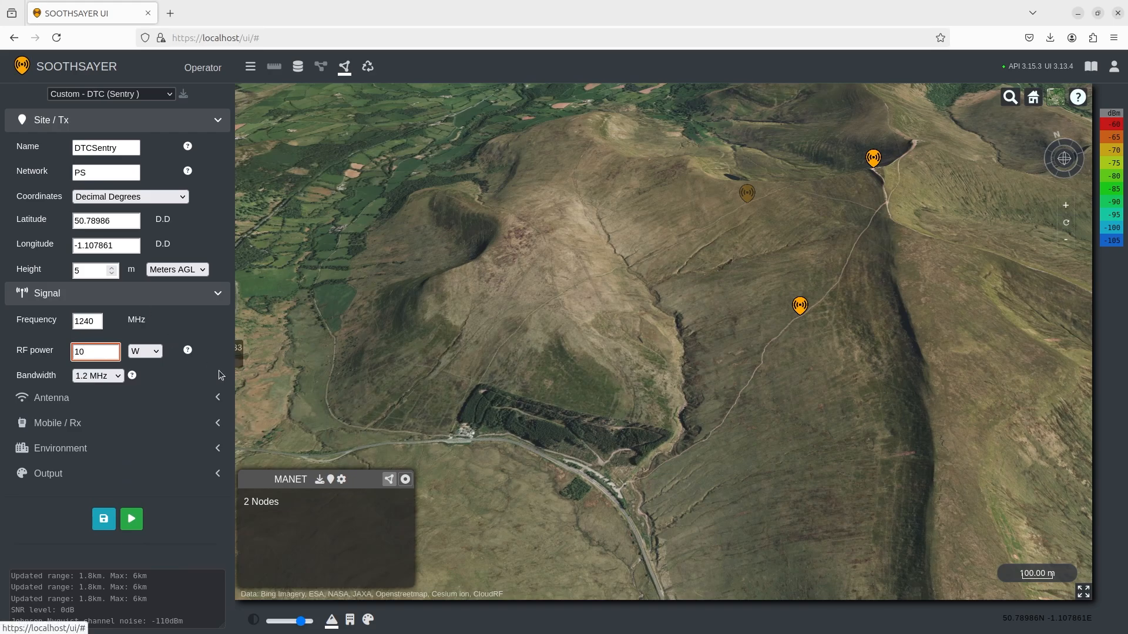
scroll(624, 495, "up", 3)
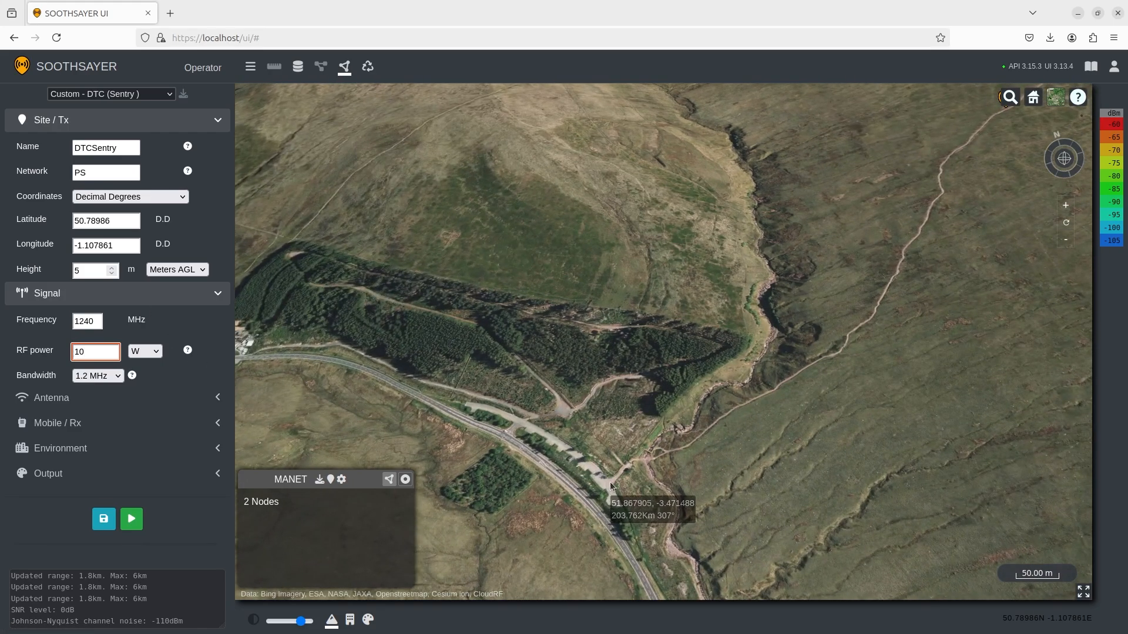
Add a higher-power node beside the road, giving links from -76 to -98 dBm.
left_click(610, 482)
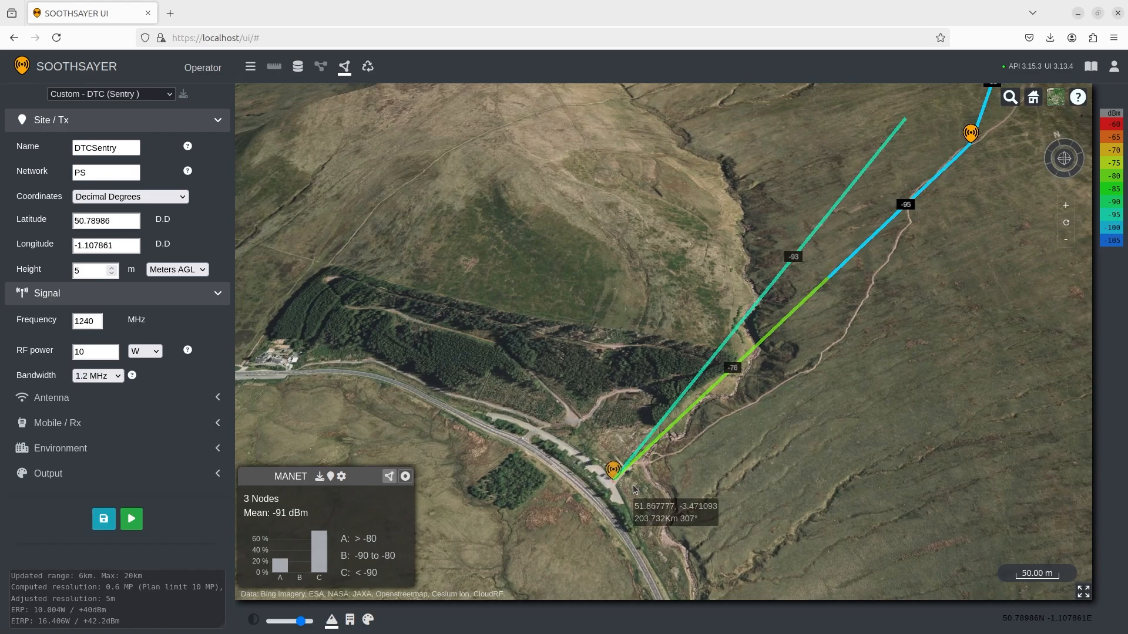
scroll(634, 490, "down", 3)
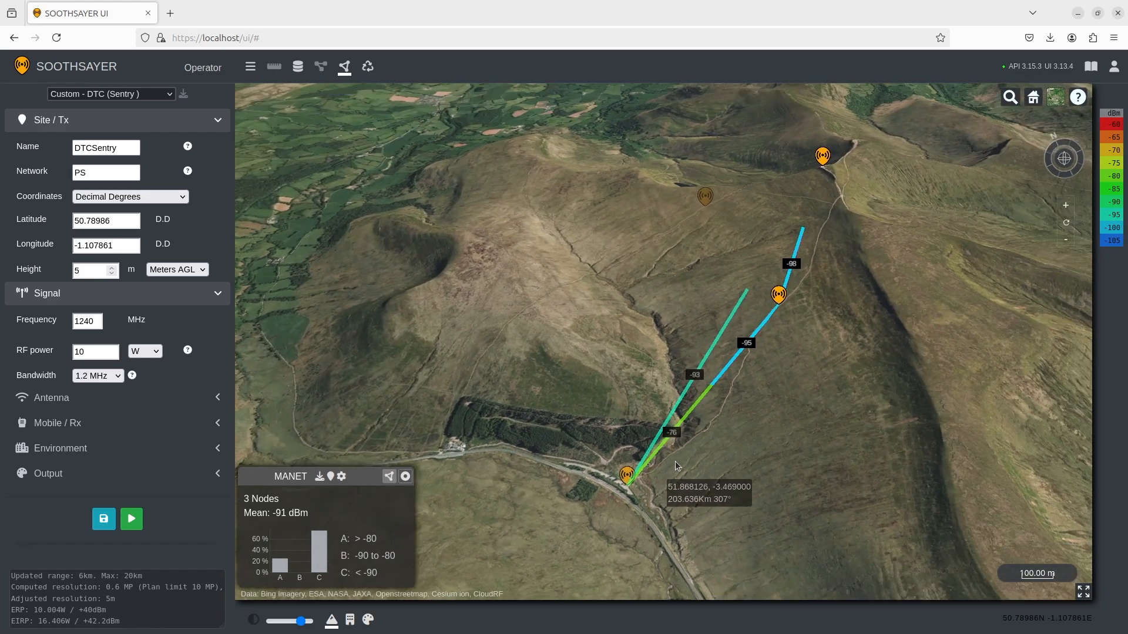
left_click_drag(676, 462, 692, 456)
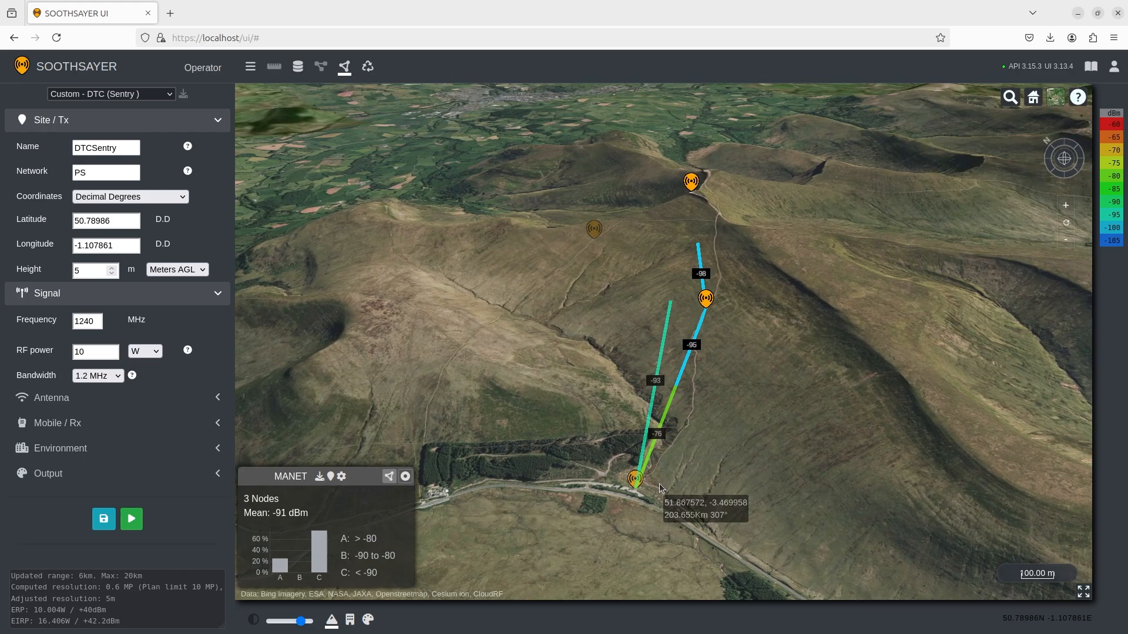
Use Show Node on the hidden upper-left node so it rejoins the mesh as the fourth node.
left_click_drag(625, 441, 674, 458)
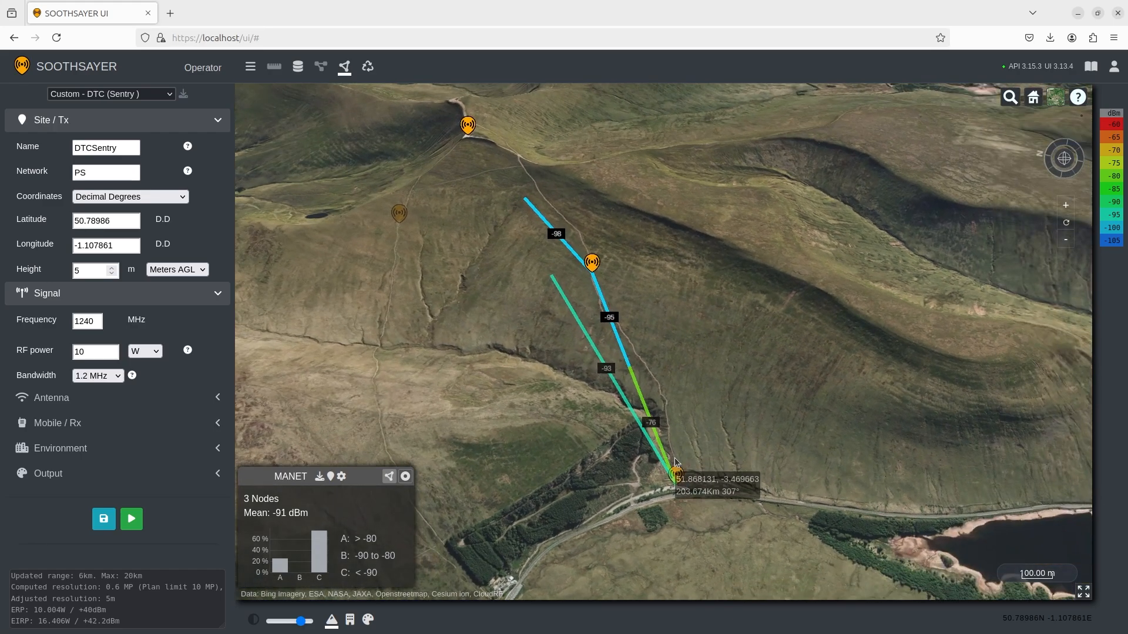
right_click(400, 215)
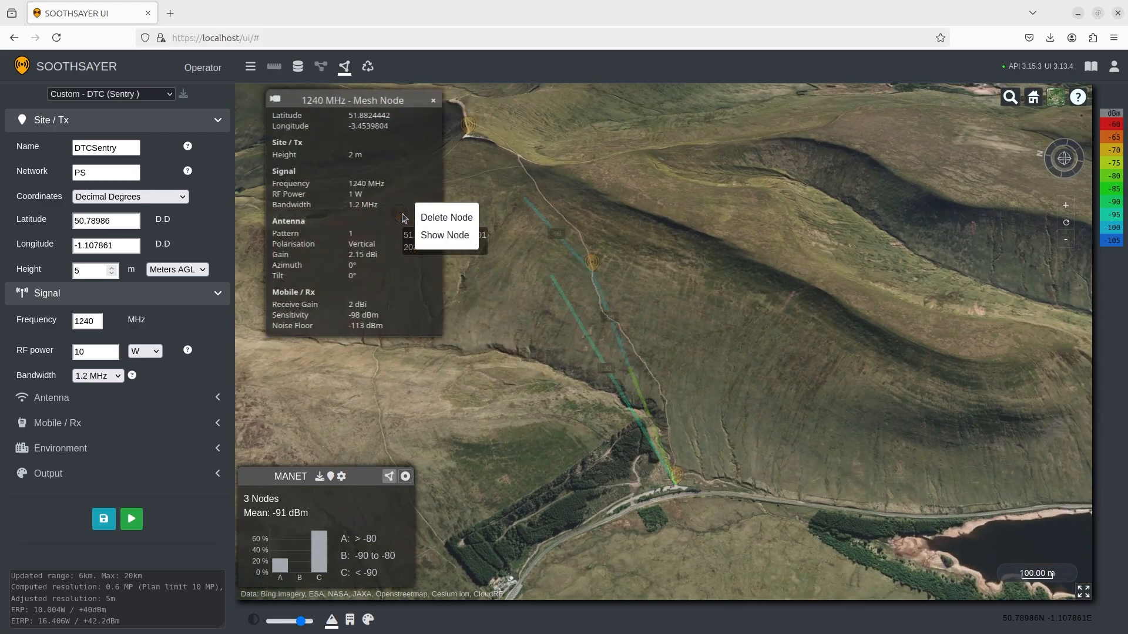
left_click(435, 236)
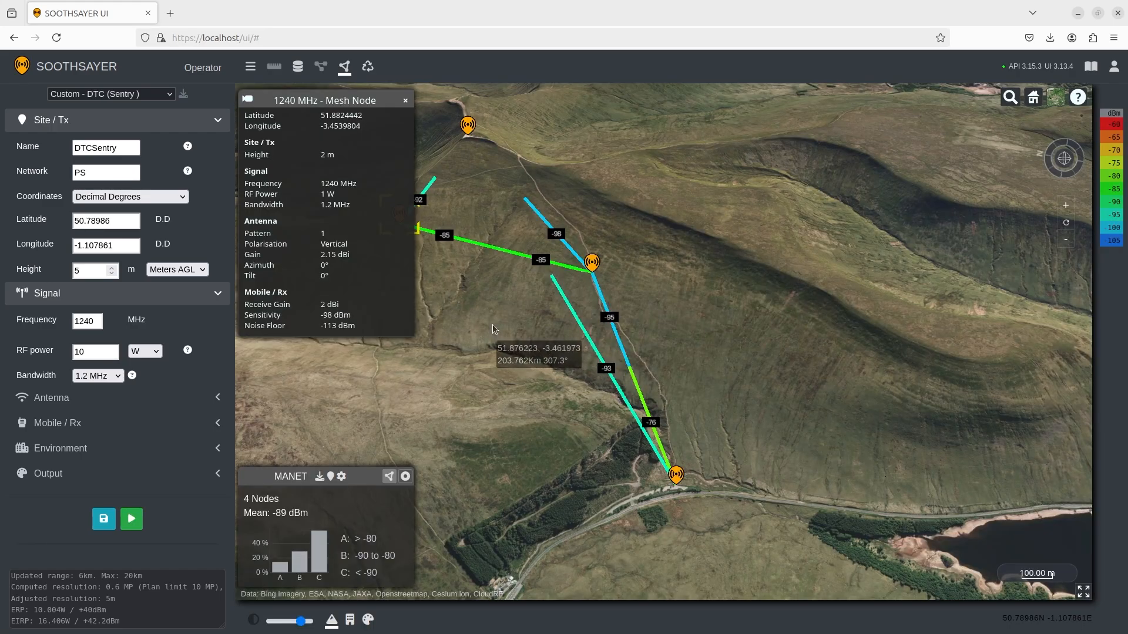
left_click_drag(492, 325, 582, 368)
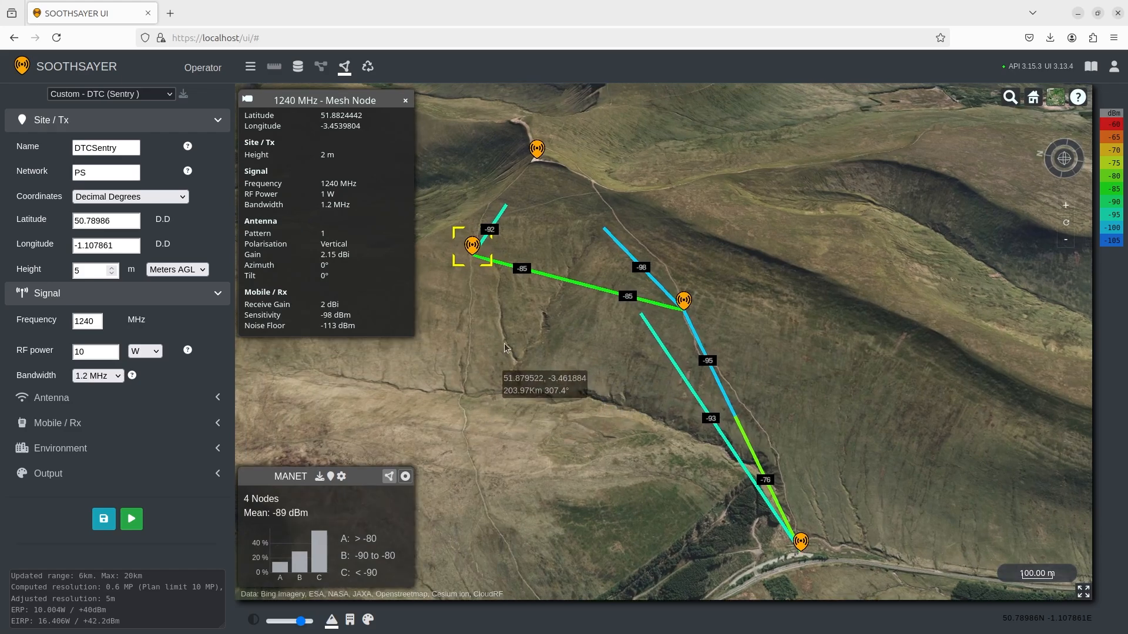
Add a mid-slope node with 200 m height and 1 W RF power, bringing the mean to -85 dBm.
left_click(405, 101)
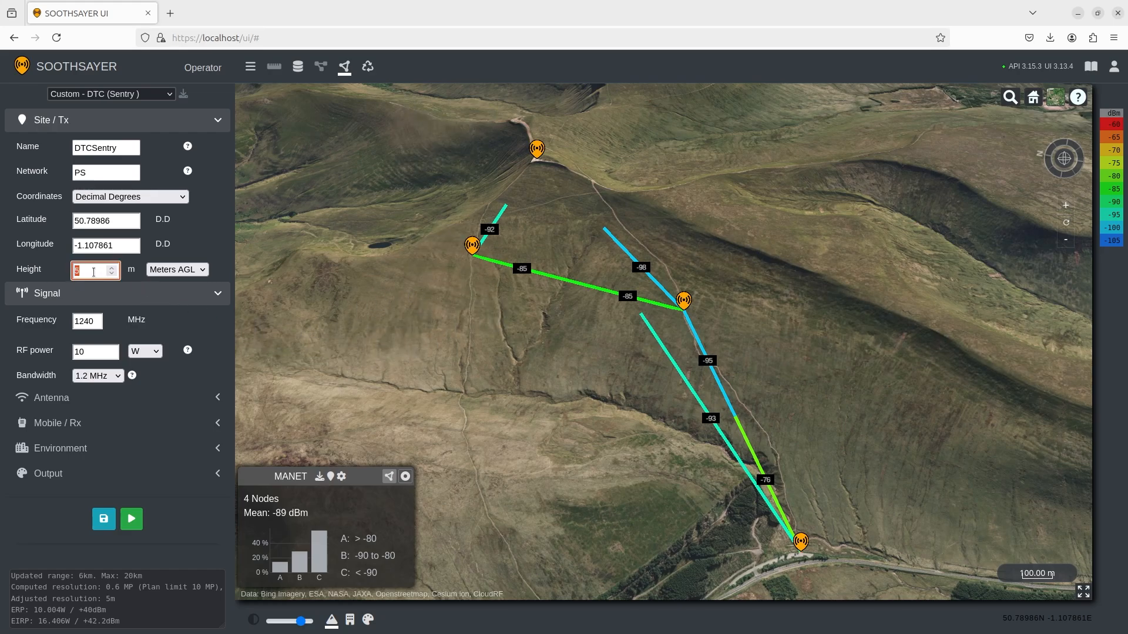
left_click(91, 353)
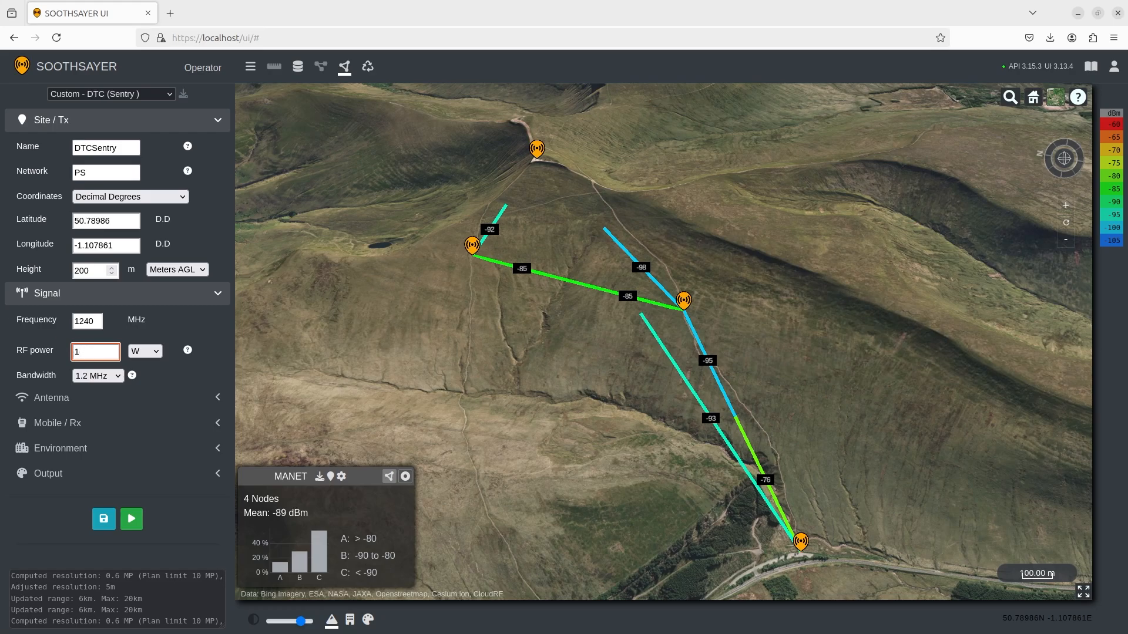
key("Return")
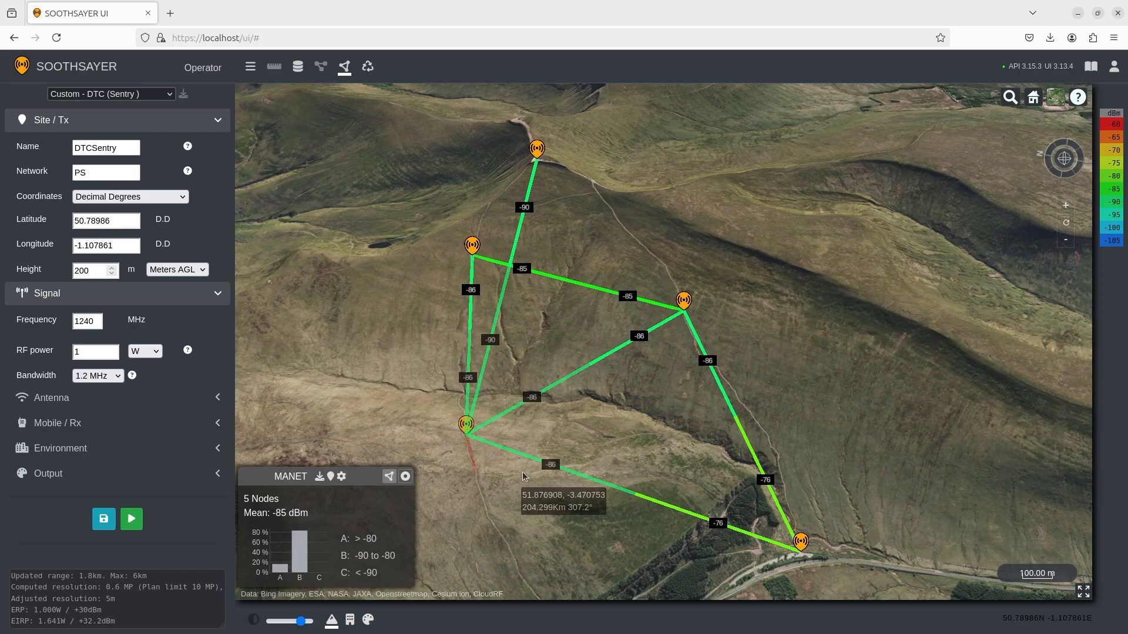
left_click_drag(524, 476, 711, 415)
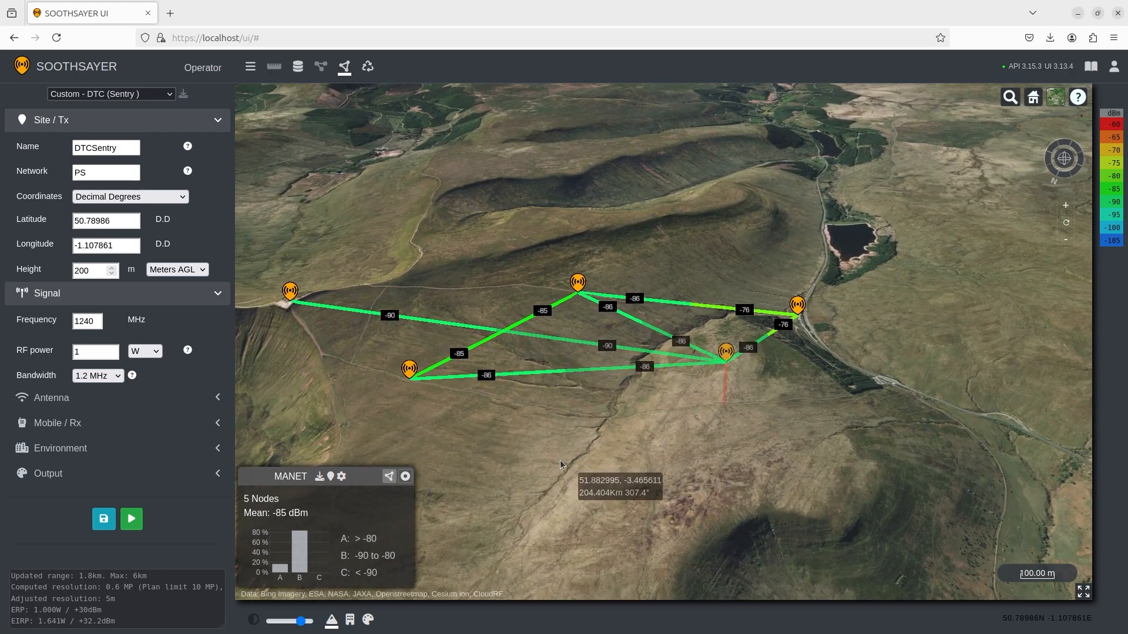
Download and read through the Mesh Metrics Report, then close it and export the mesh as KMZ.
left_click(319, 477)
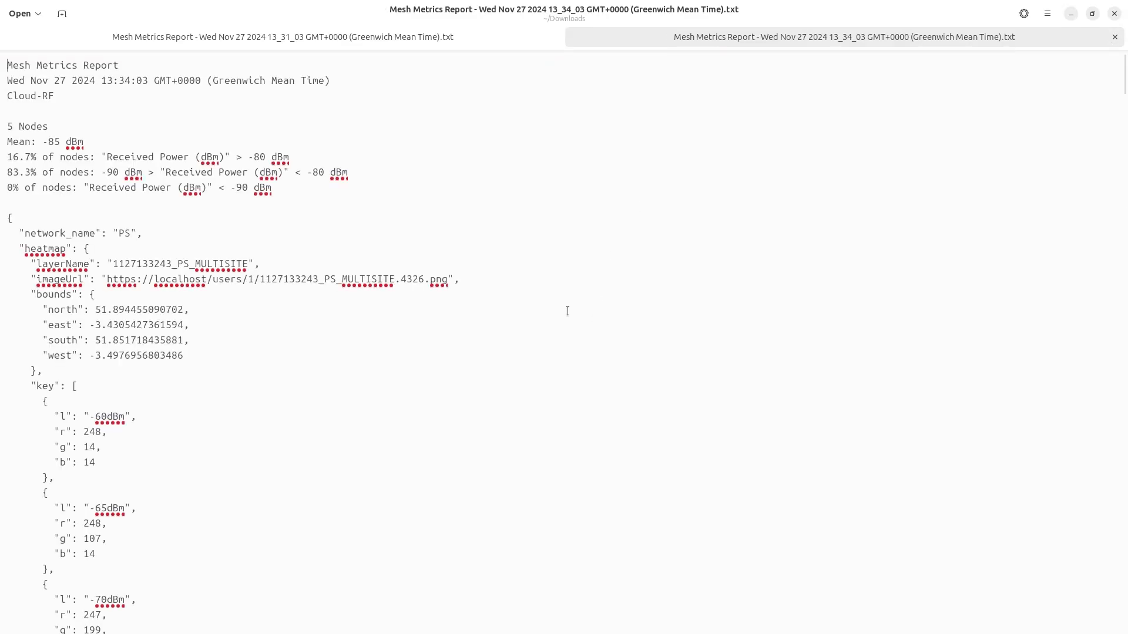
scroll(567, 315, "down", 3)
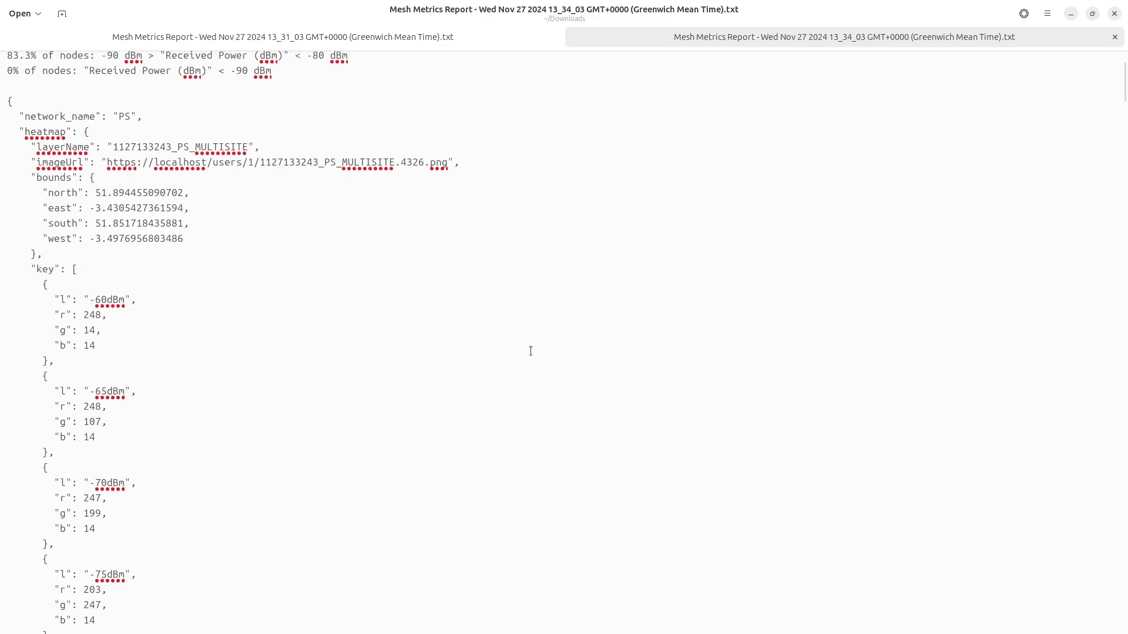
scroll(531, 350, "down", 20)
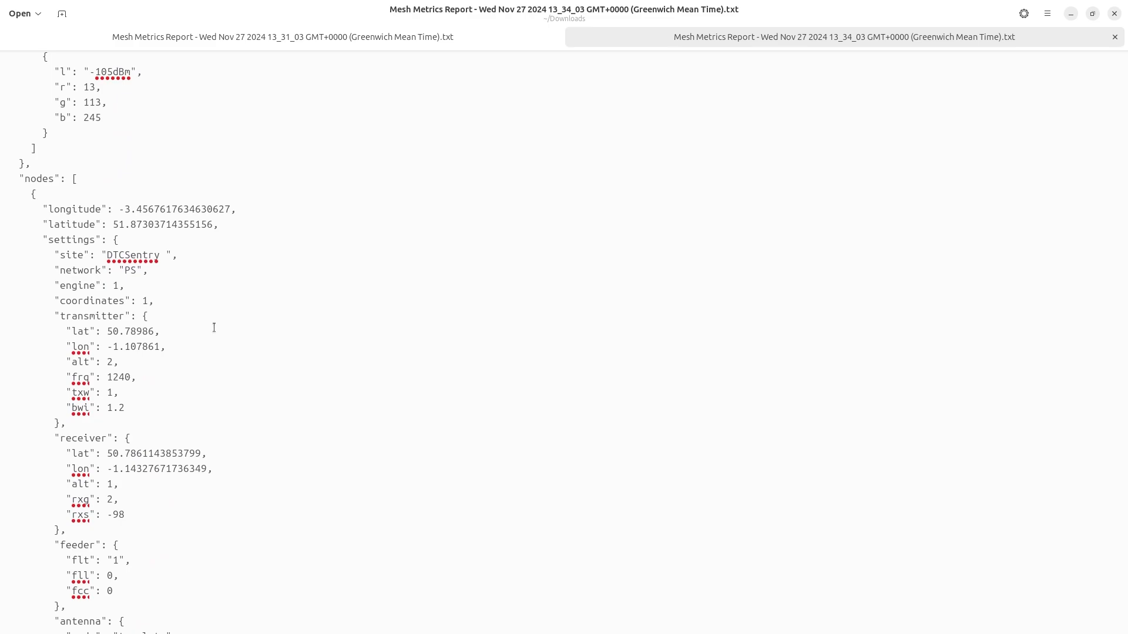
scroll(214, 327, "down", 5)
scroll(226, 329, "down", 14)
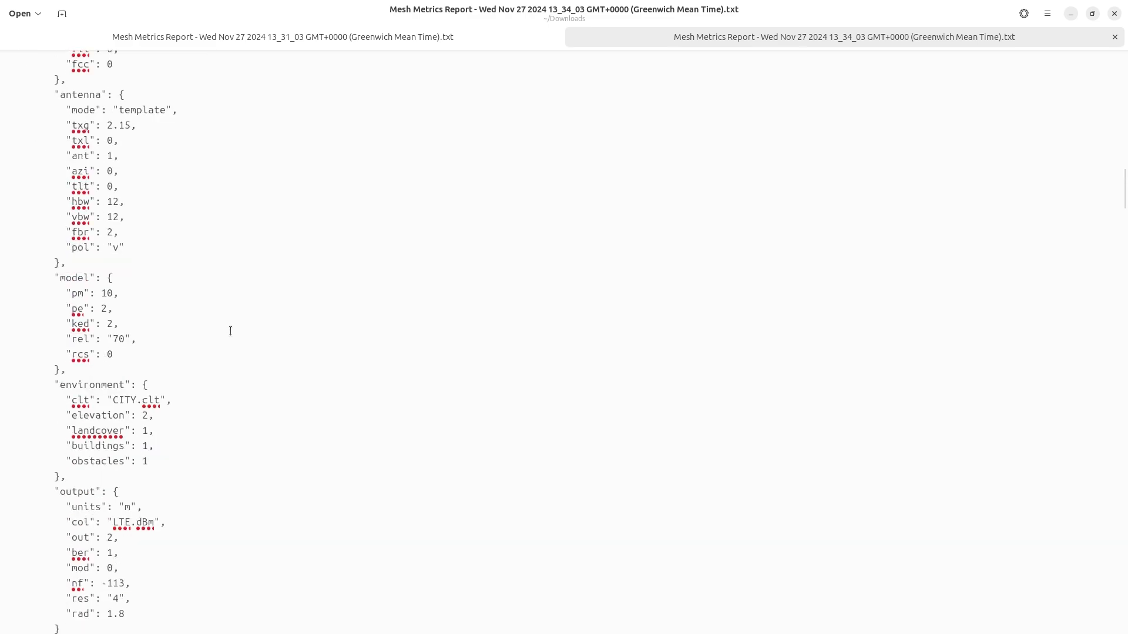
scroll(233, 332, "down", 1)
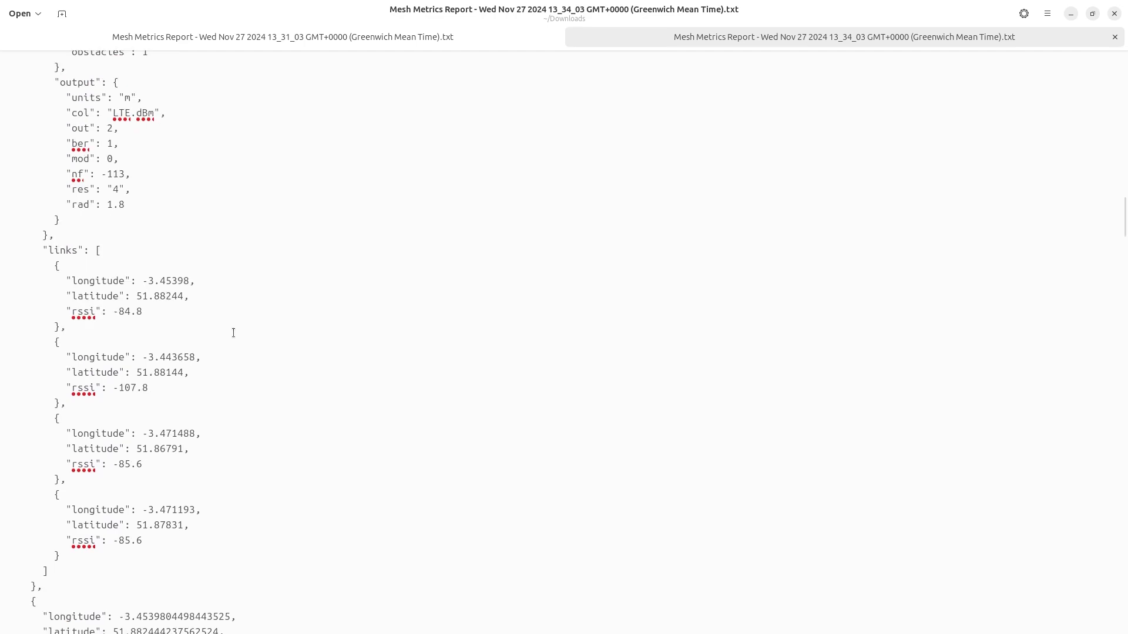
scroll(235, 332, "down", 9)
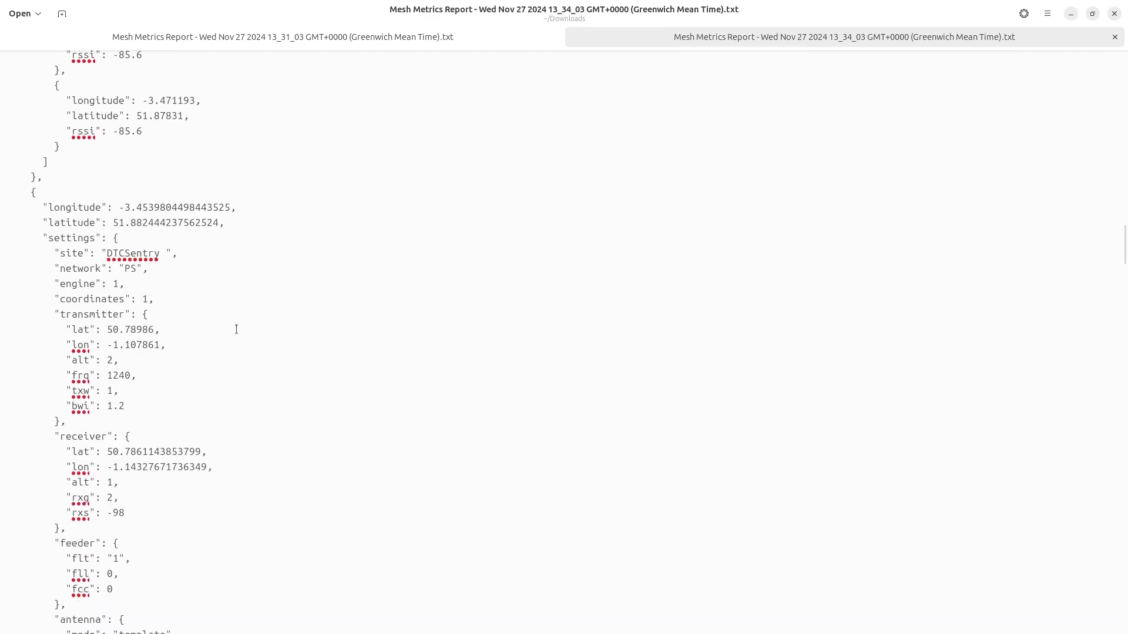
left_click(1115, 13)
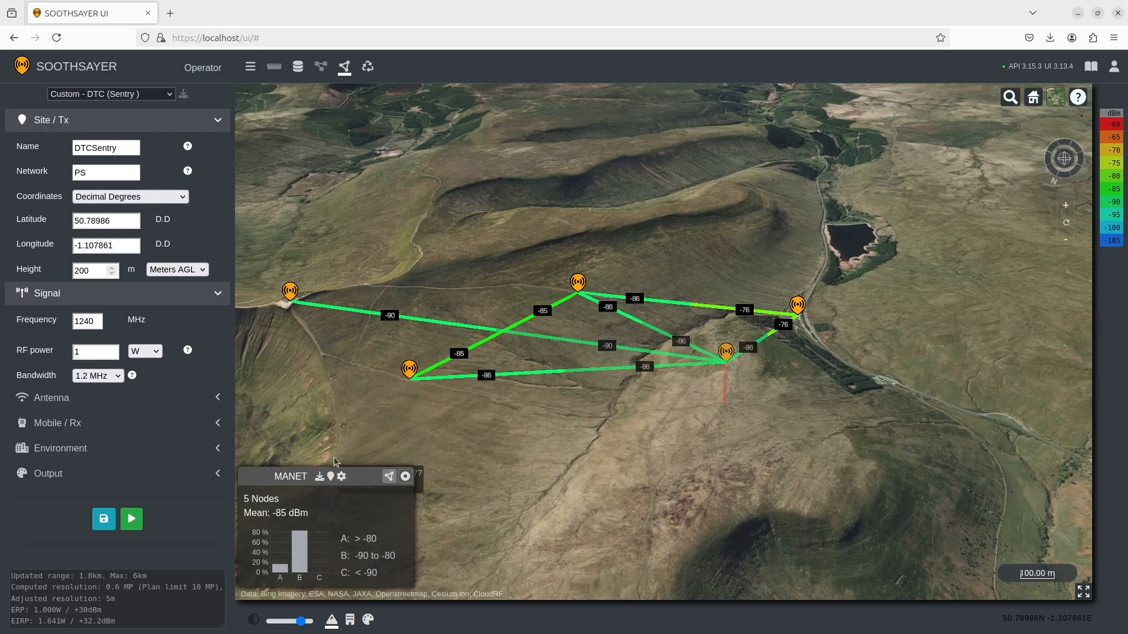
left_click(331, 476)
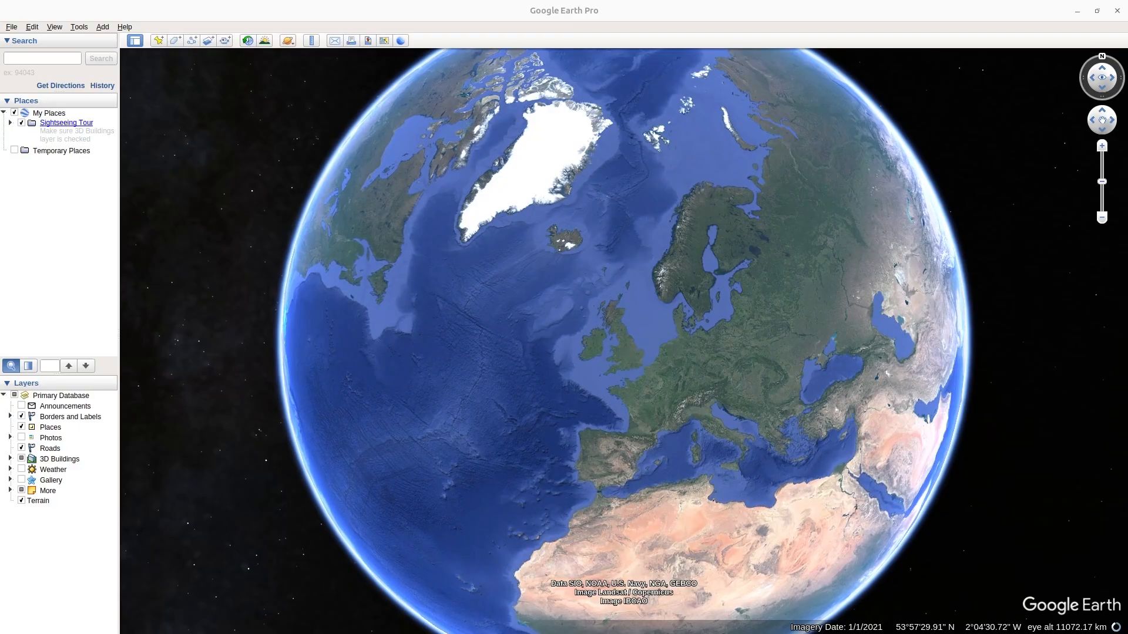
Drop the exported KMZ onto the Google Earth globe and zoom and tilt onto the mesh.
left_click_drag(121, 223, 496, 312)
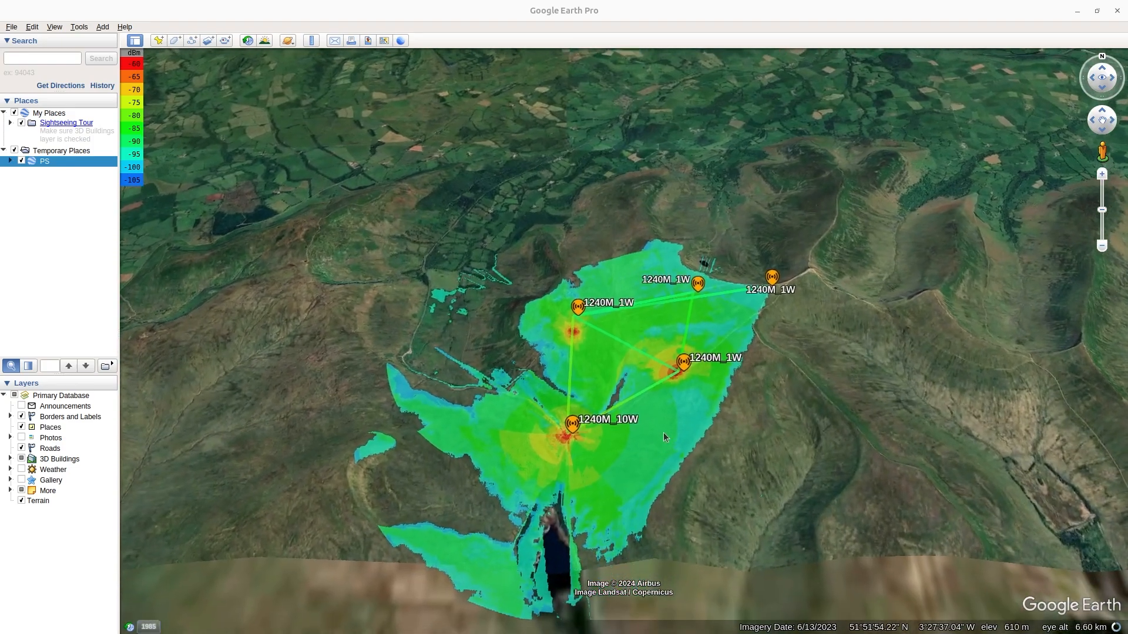
scroll(669, 362, "up", 5)
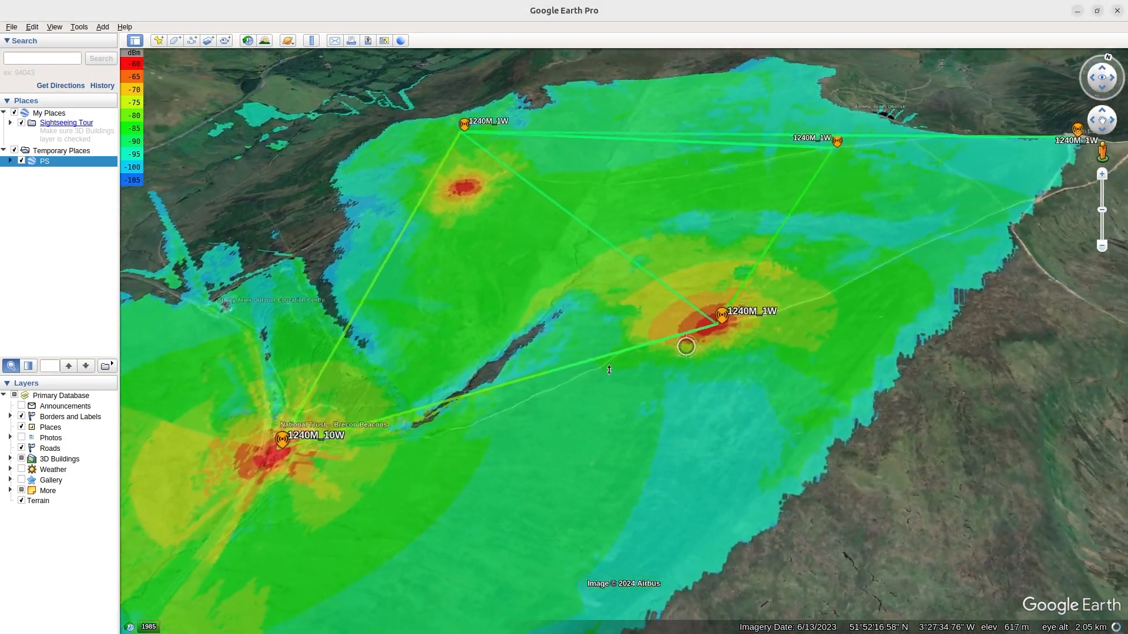
left_click_drag(610, 370, 696, 352)
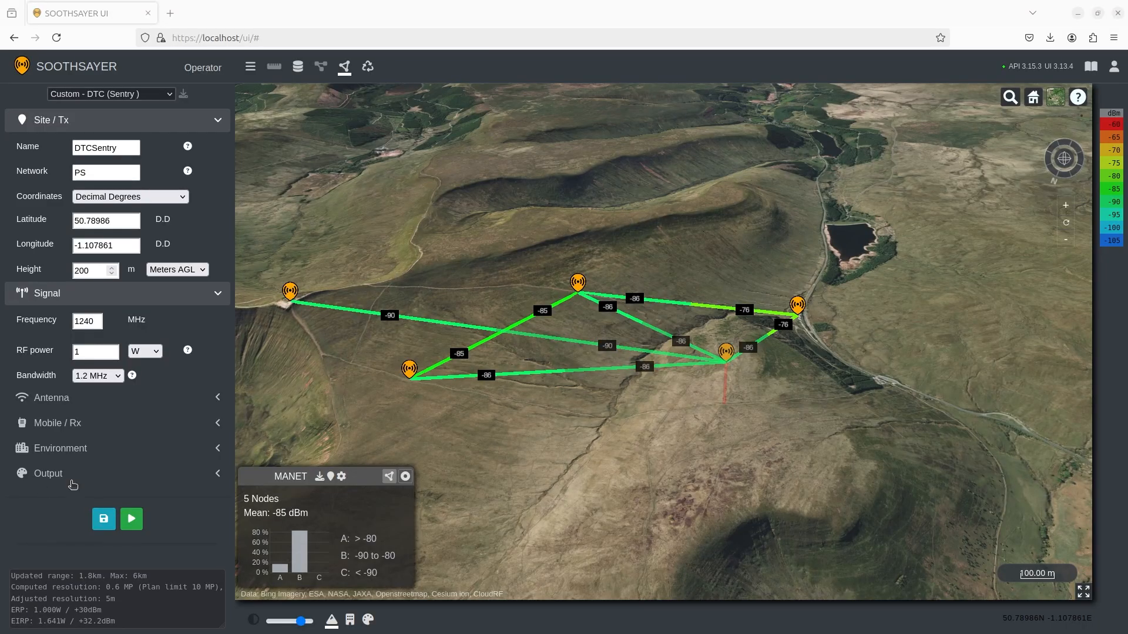
Change the MANET tool thresholds to A at -70 dBm and C at -105 dBm, then apply.
left_click(341, 478)
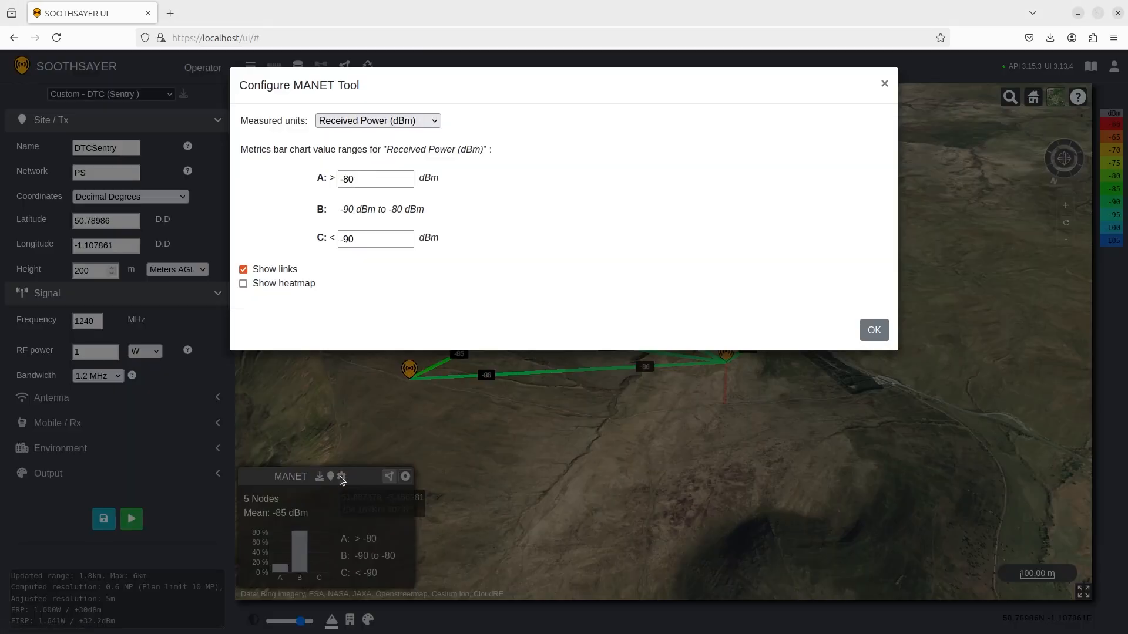
left_click(379, 179)
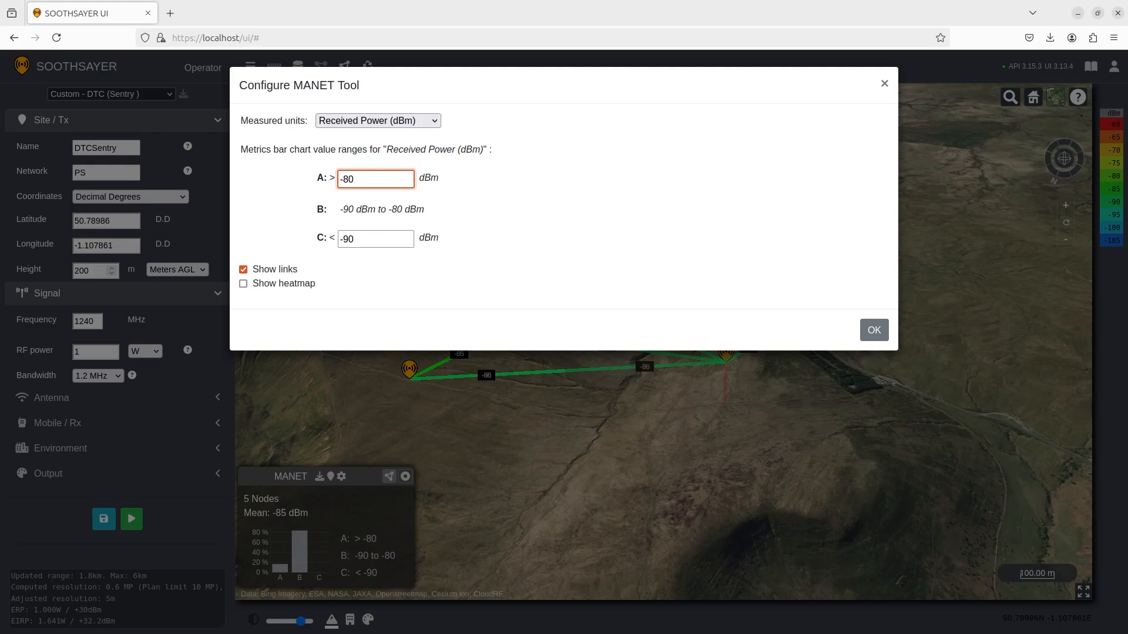
key("BackSpace")
key("BackSpace")
type("70")
left_click(340, 239)
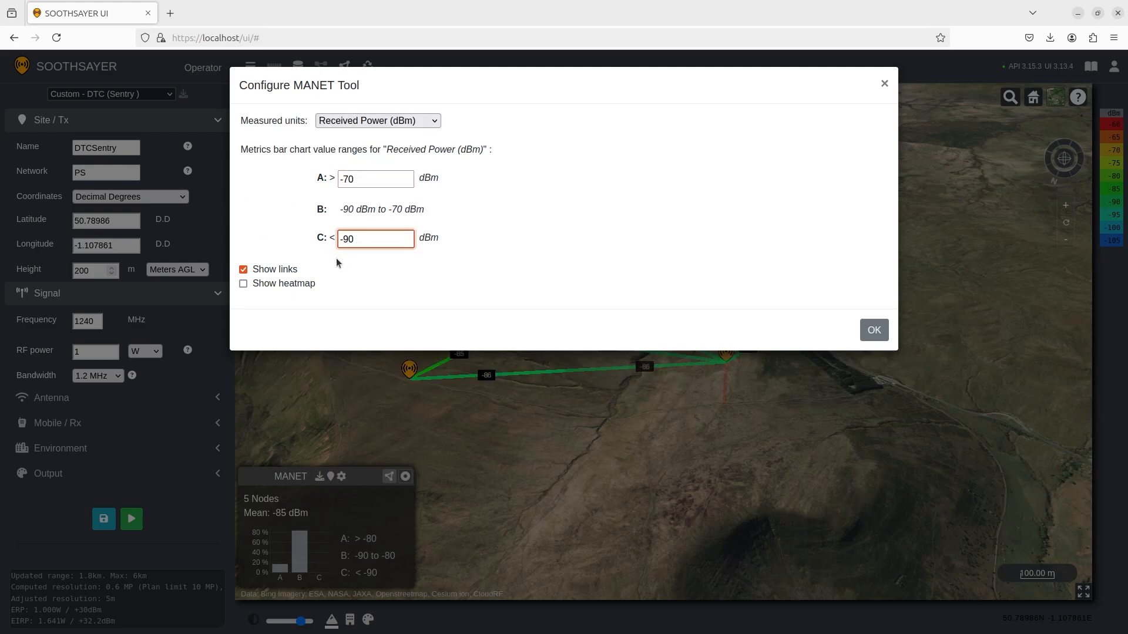
key("BackSpace")
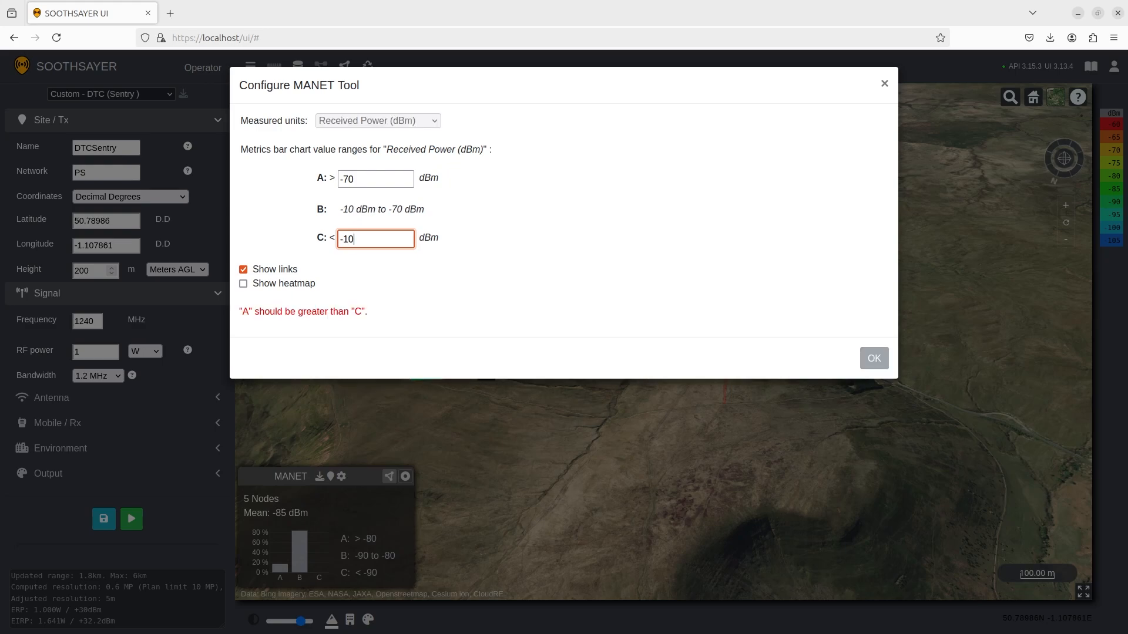
type("5")
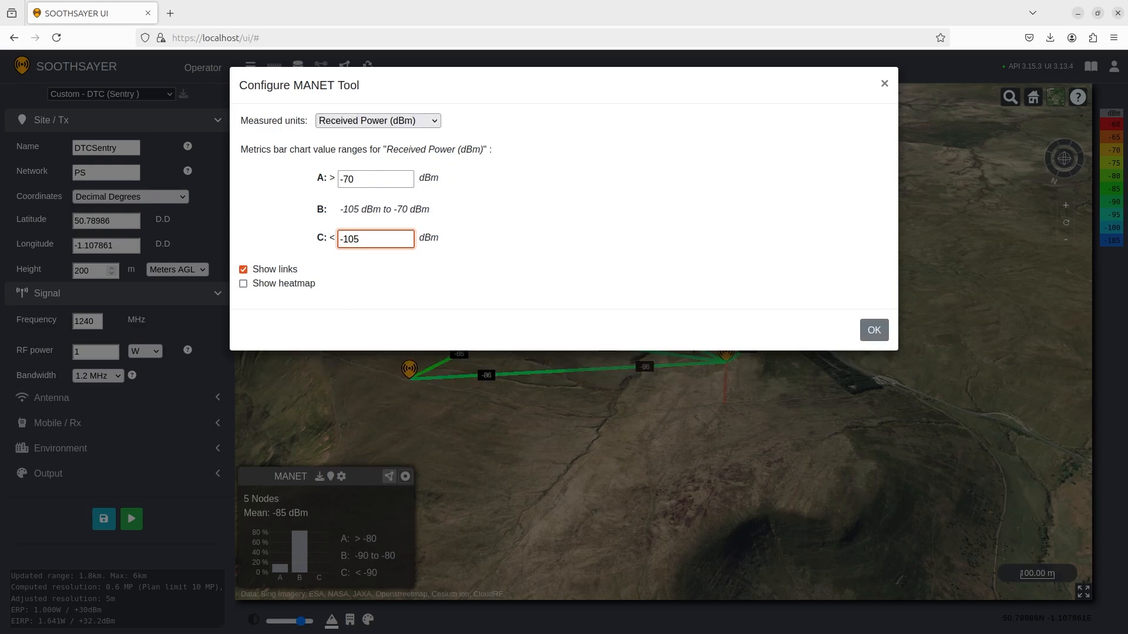
left_click(874, 331)
scroll(675, 432, "down", 3)
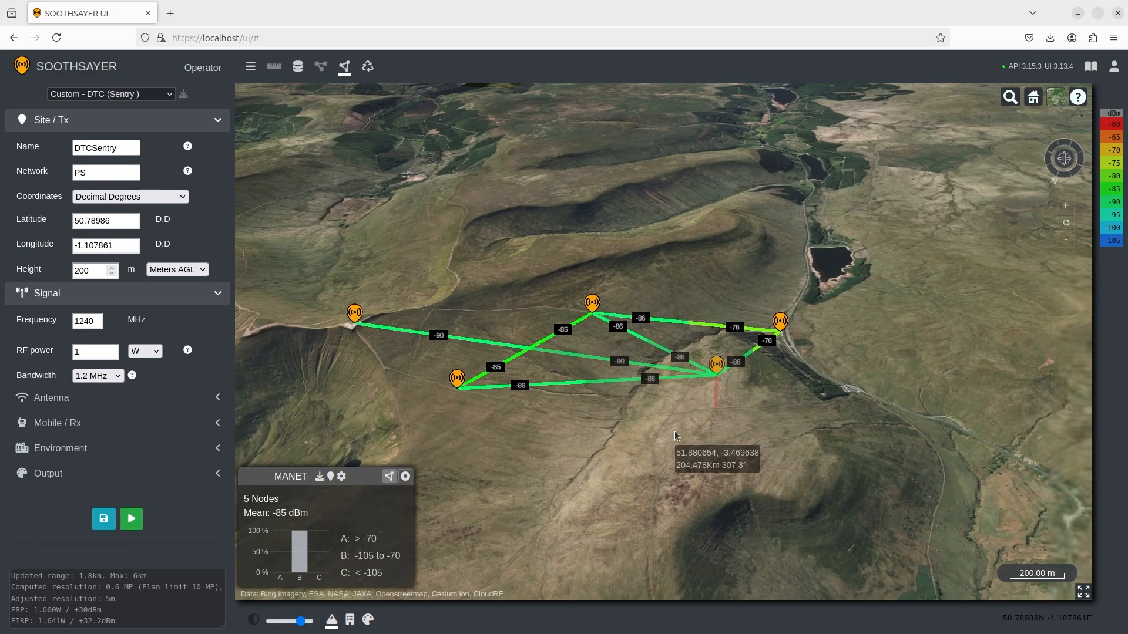